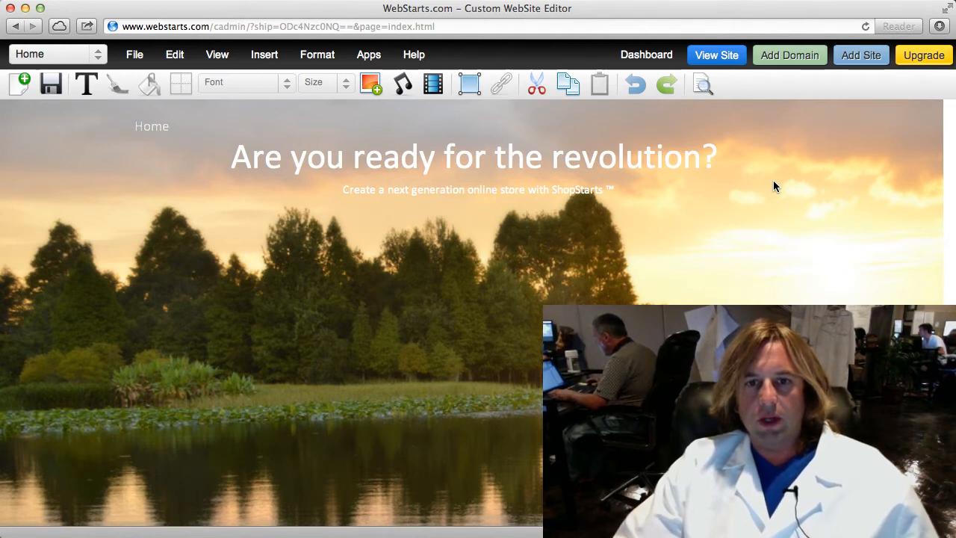
View the published home page with its headline and tagline, and return to the page editor.
left_click(691, 161)
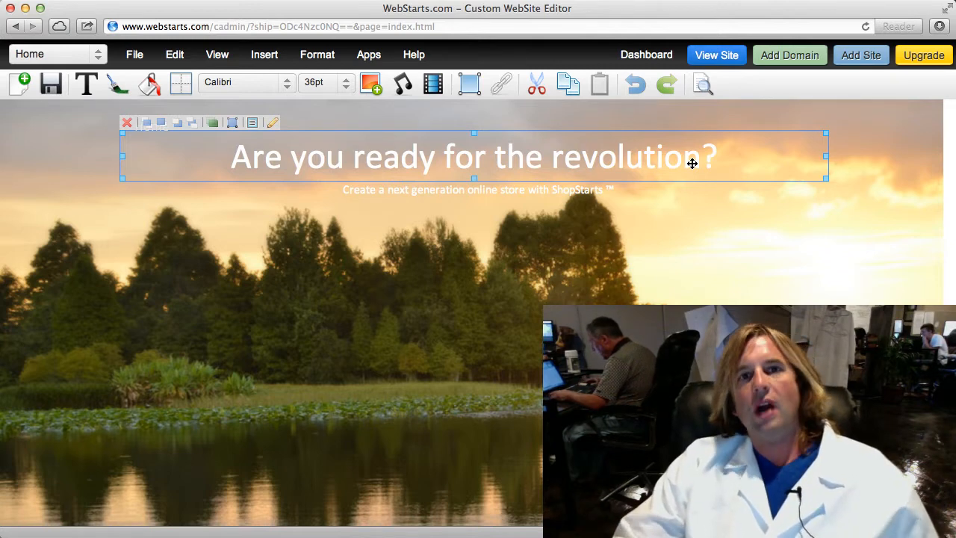
left_click(687, 206)
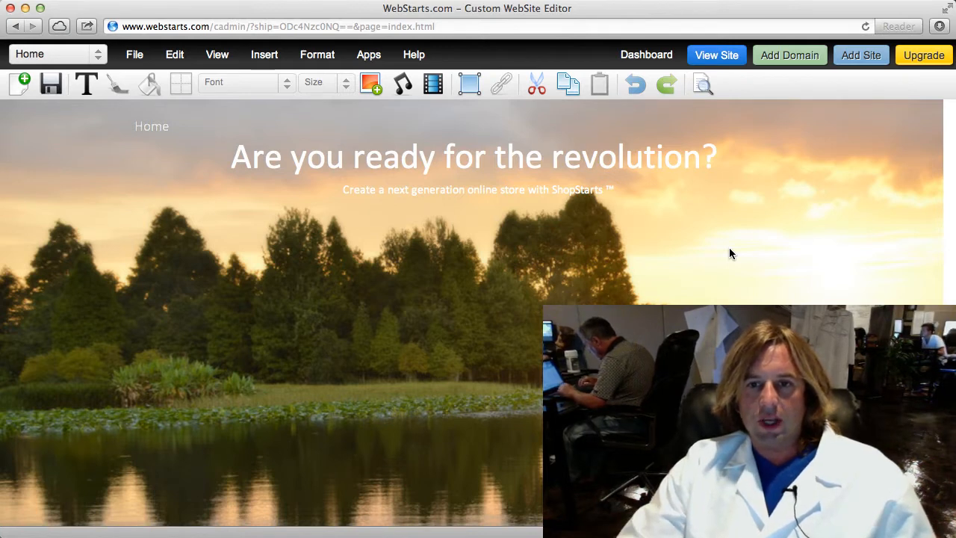
left_click(721, 55)
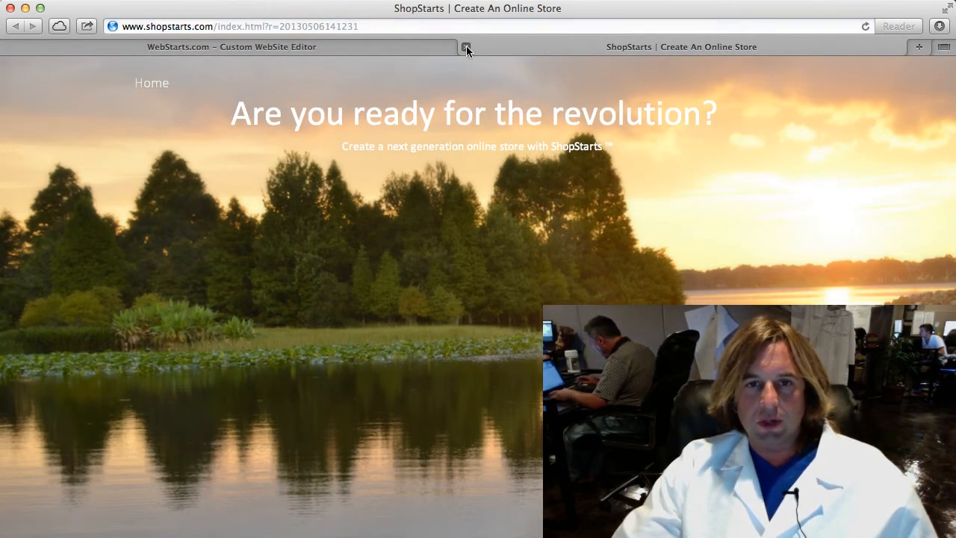
left_click(465, 48)
left_click(751, 200)
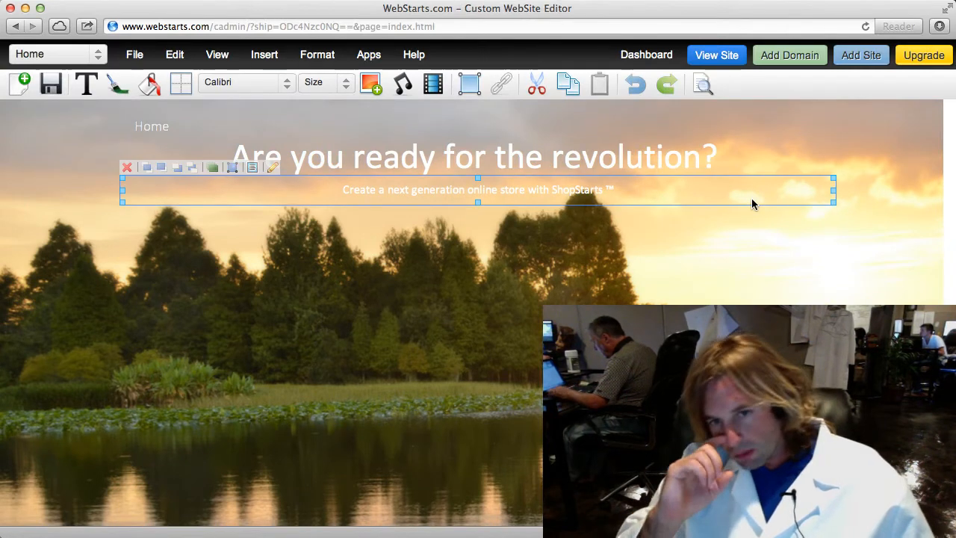
left_click(748, 243)
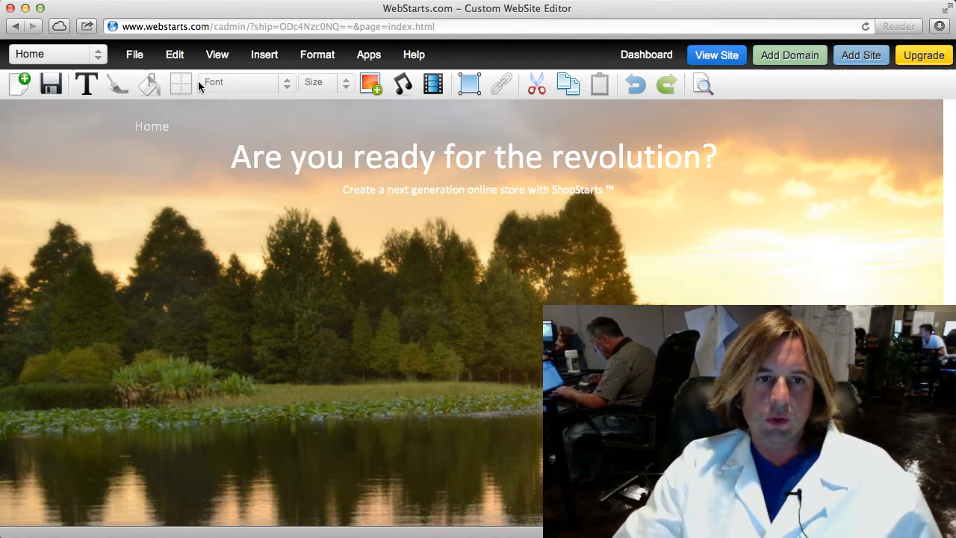
Remove the lake sunset background image from the Home page.
left_click(99, 63)
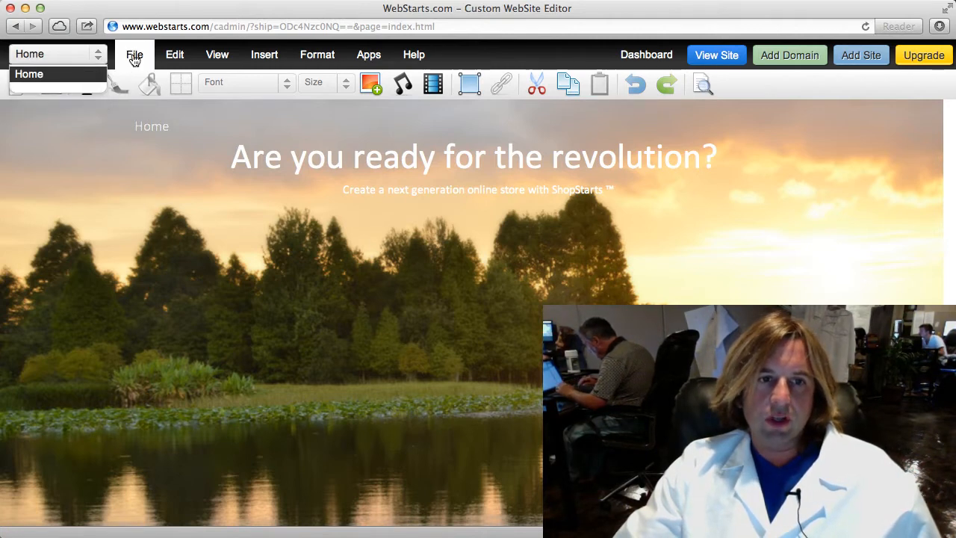
left_click(134, 58)
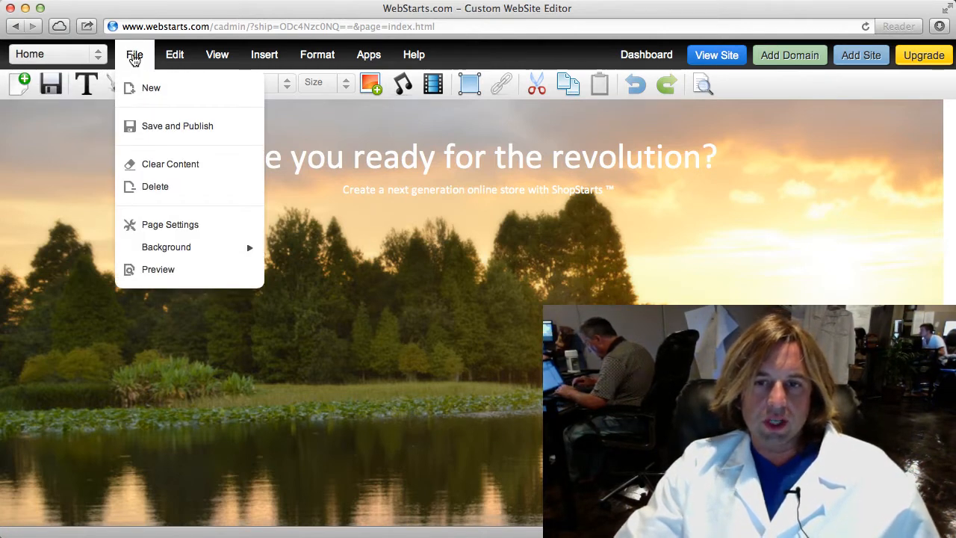
mouse_move(180, 248)
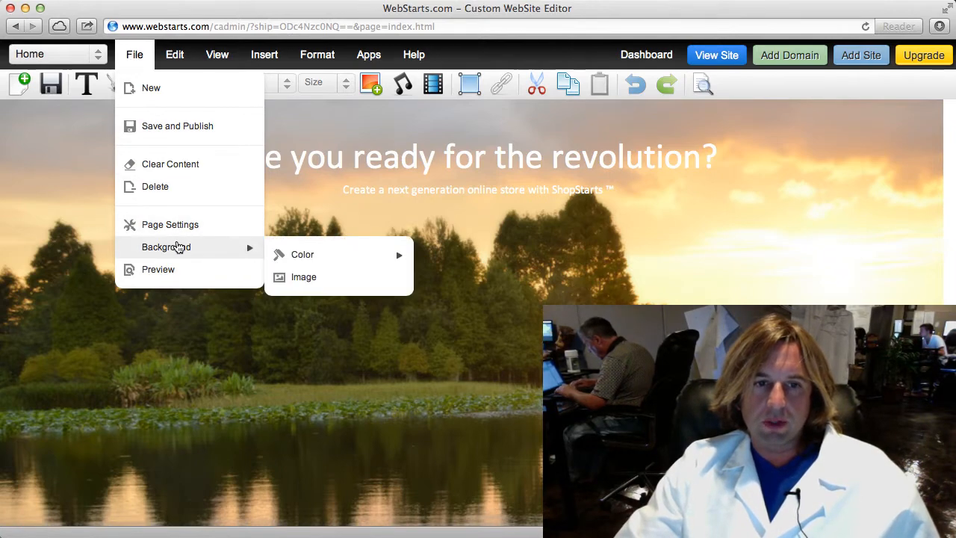
left_click(308, 277)
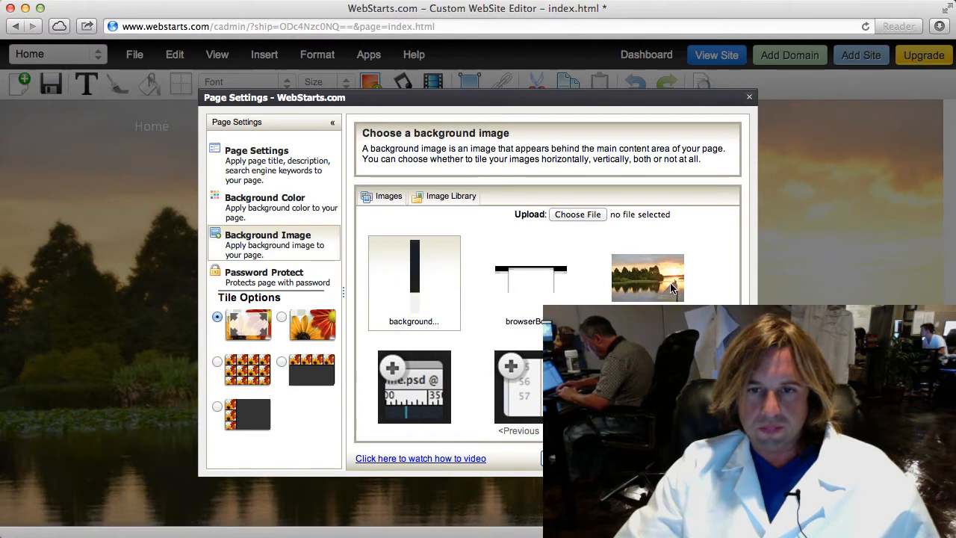
left_click(671, 288)
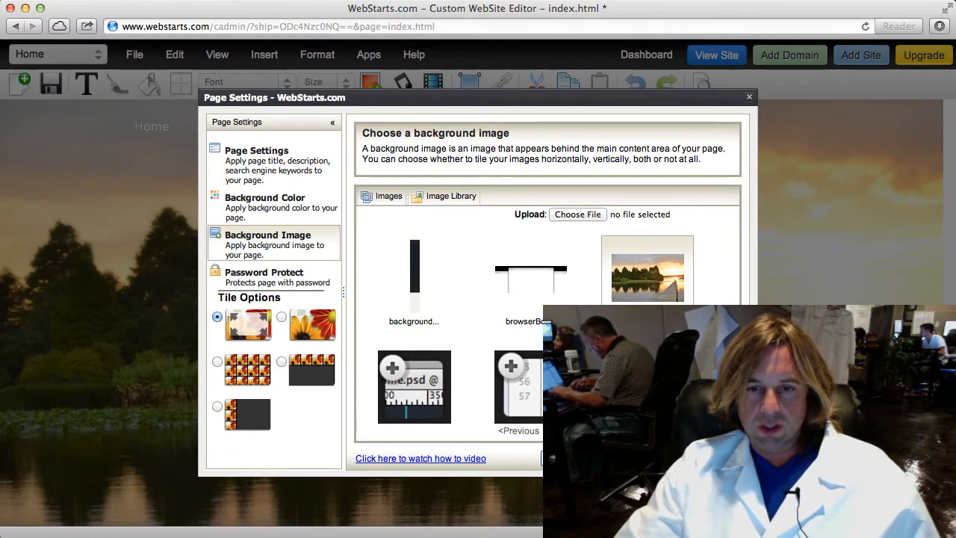
left_click(651, 459)
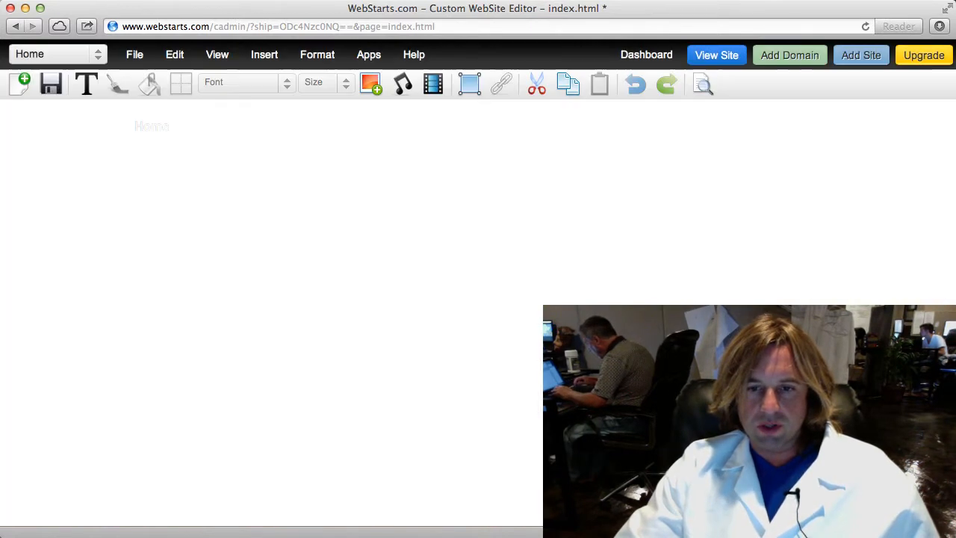
Set the text color of the tagline "Create a next generation online store with ShopStarts ™" to medium-dark grey.
left_click(458, 200)
left_click(114, 88)
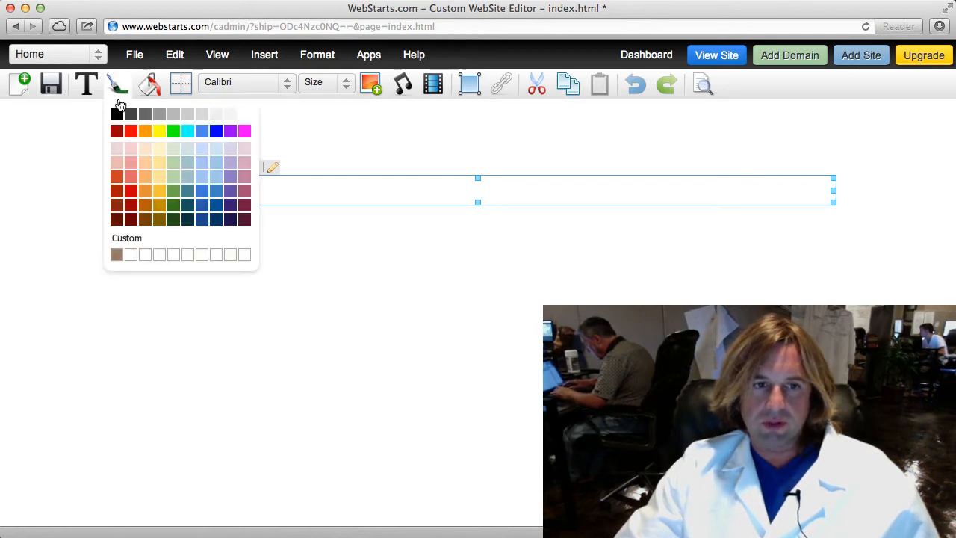
left_click(144, 113)
left_click(366, 246)
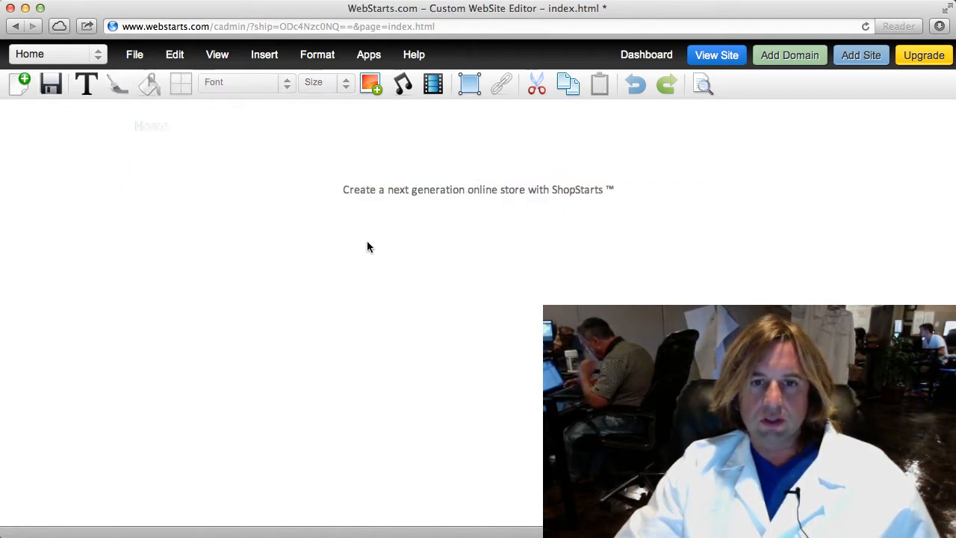
Set the text color of the headline "Are you ready for the revolution?" to very dark grey.
left_click(426, 142)
left_click(118, 85)
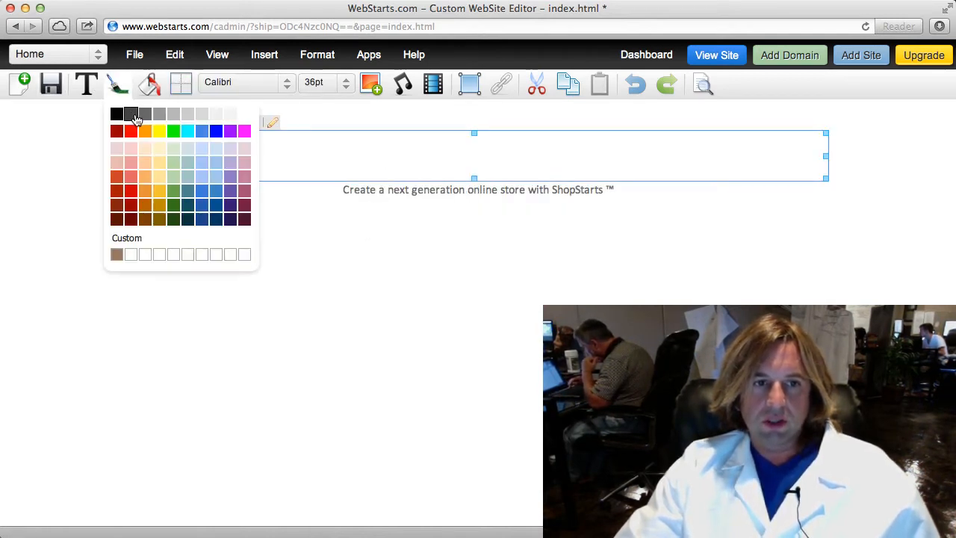
left_click(134, 117)
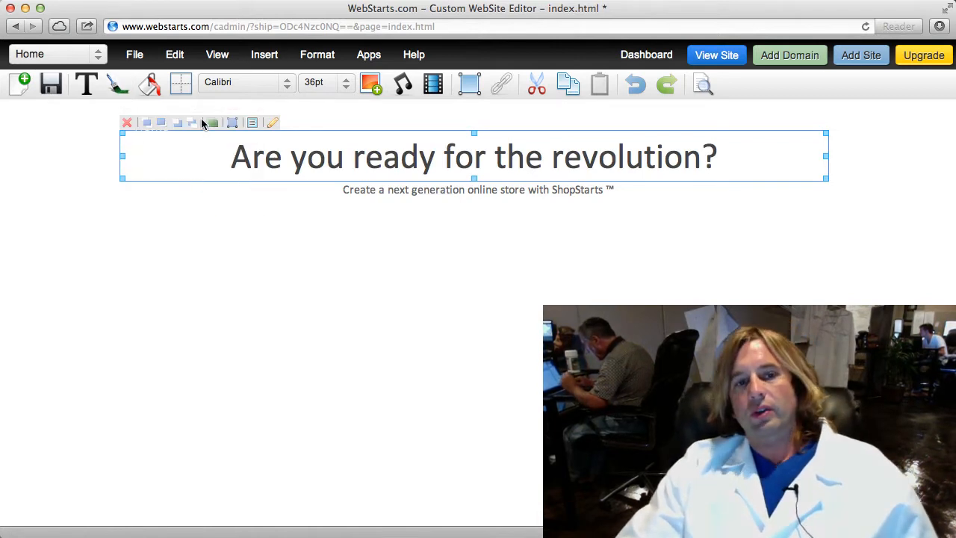
left_click(326, 125)
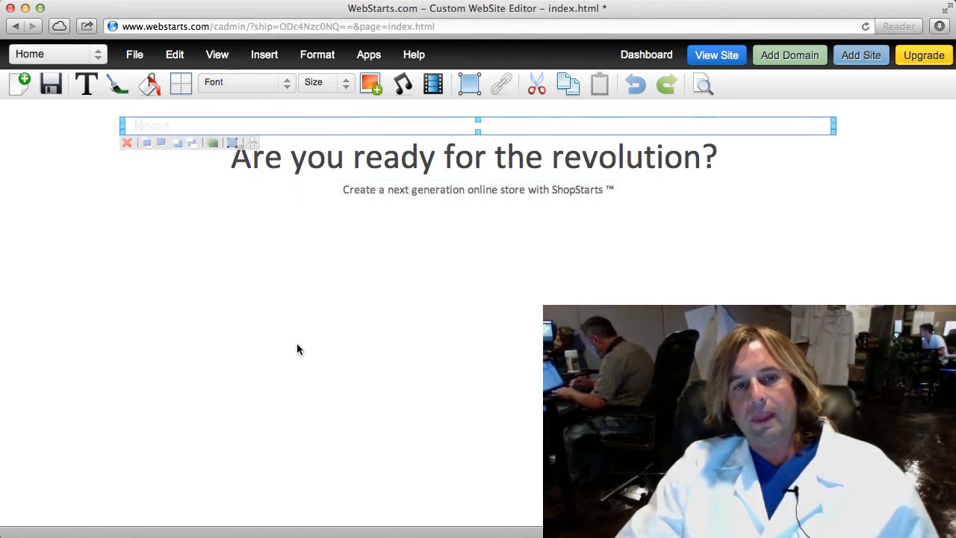
left_click(130, 60)
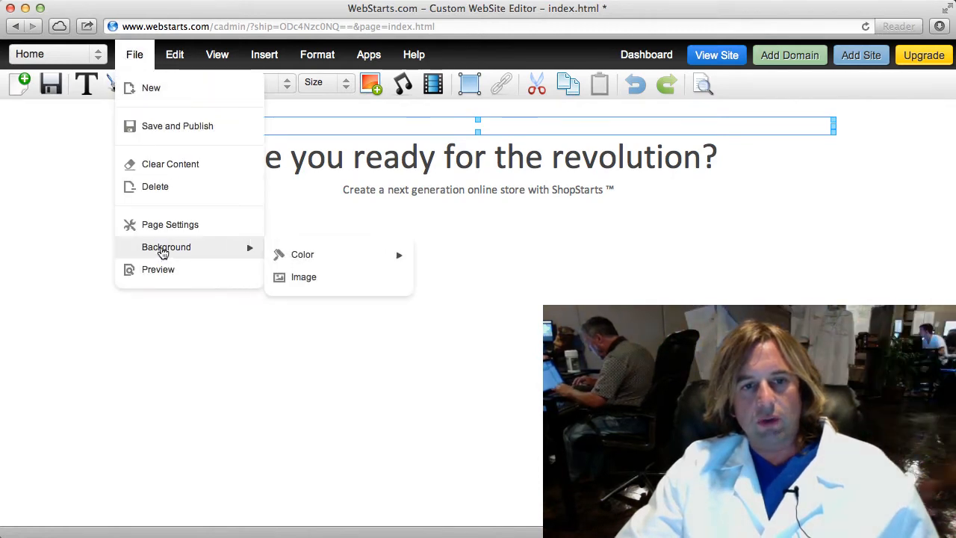
left_click(416, 344)
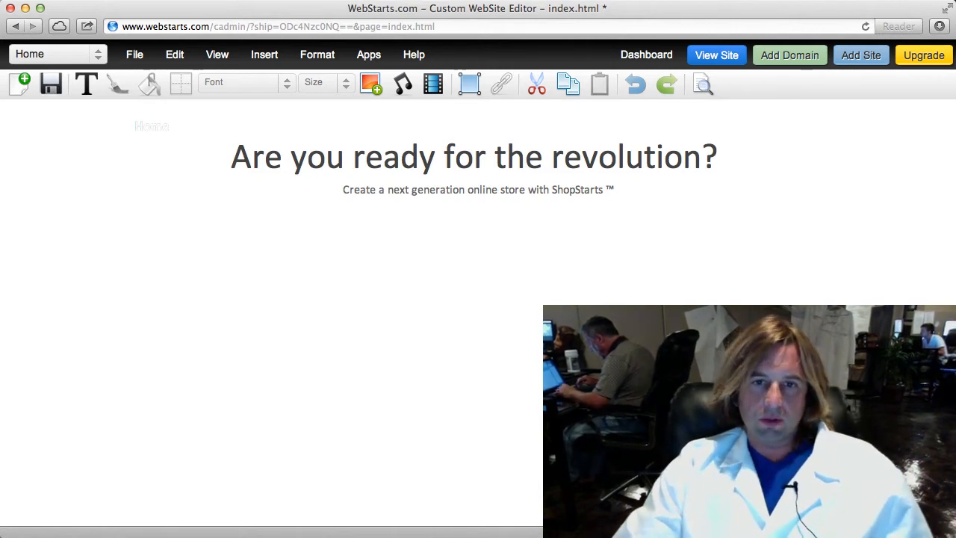
Replace the page headline text with "The #1 Source For Widgets".
left_click(683, 167)
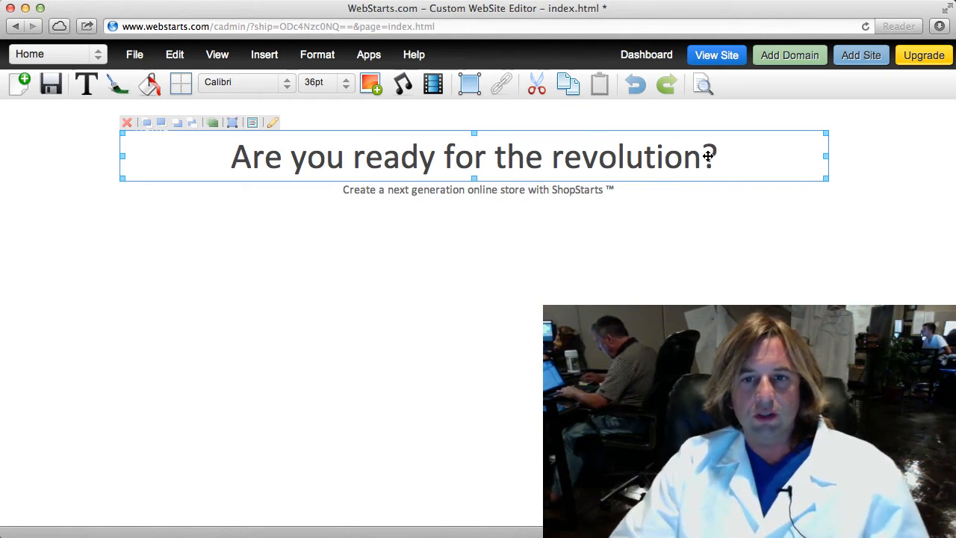
left_click(708, 153)
mouse_move(716, 156)
left_mouse_down()
mouse_move(153, 180)
mouse_move(185, 174)
left_mouse_up()
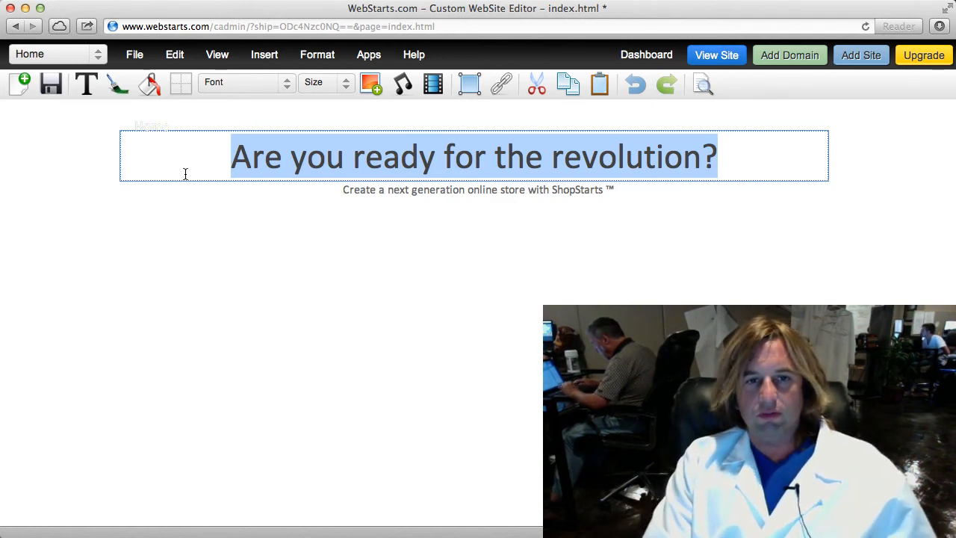
type("The #1 ")
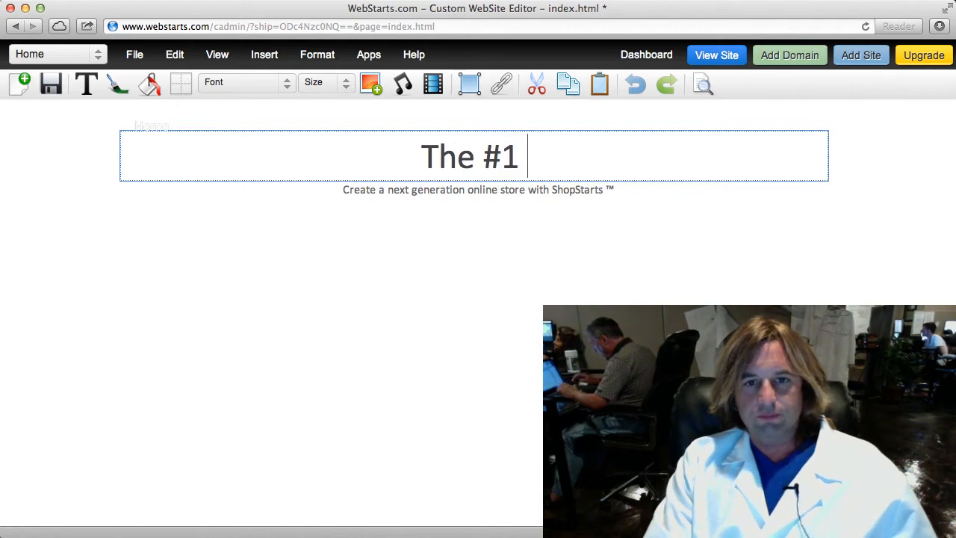
type("Source For Wi")
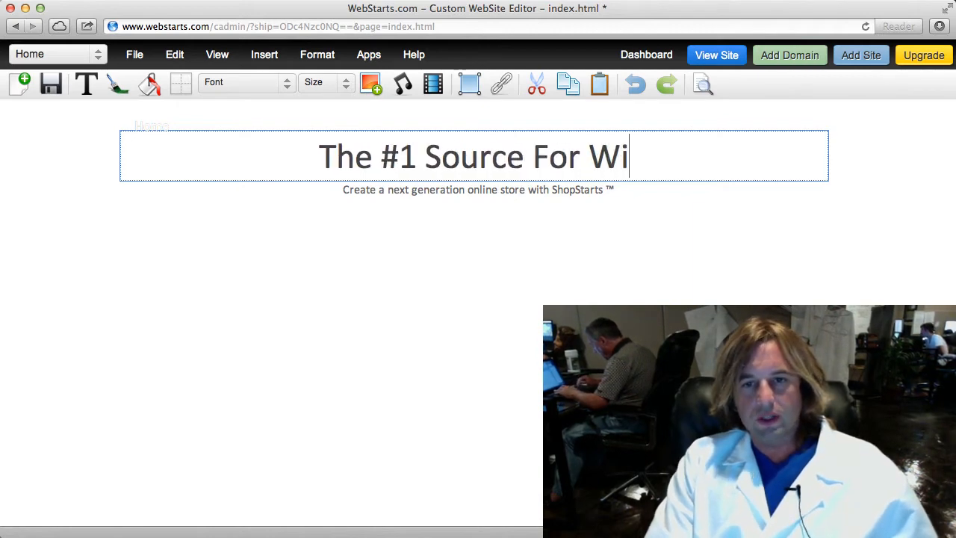
type("dgets")
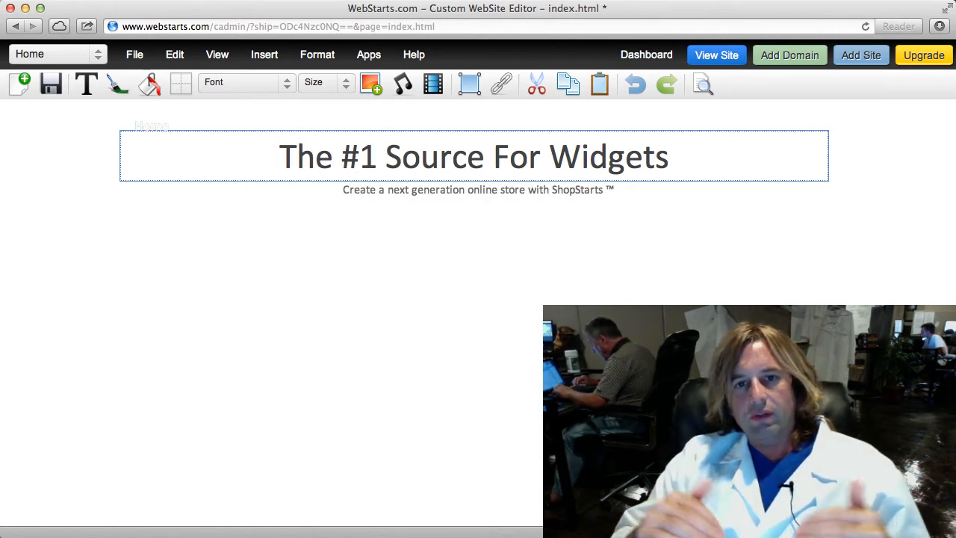
right_click(241, 289)
left_click(458, 242)
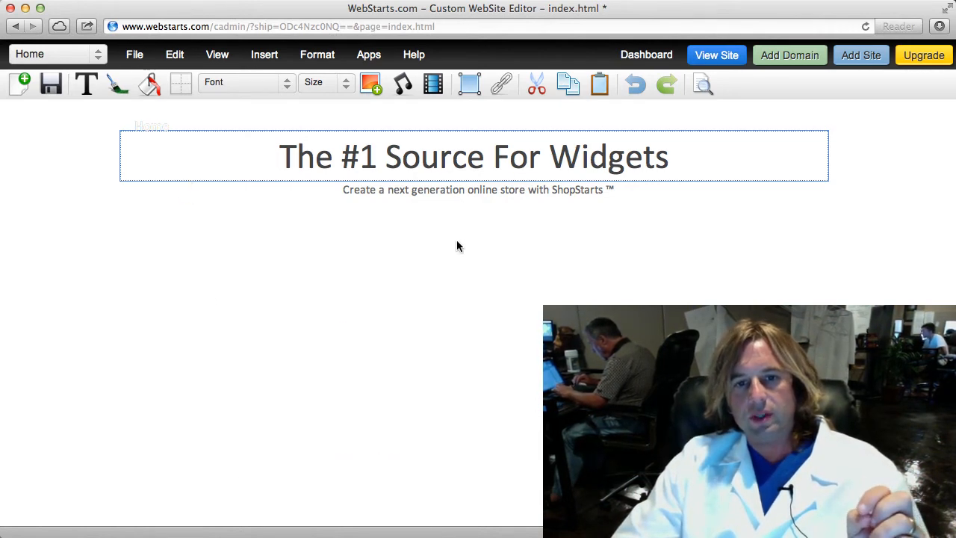
left_click(534, 192)
left_click(603, 152)
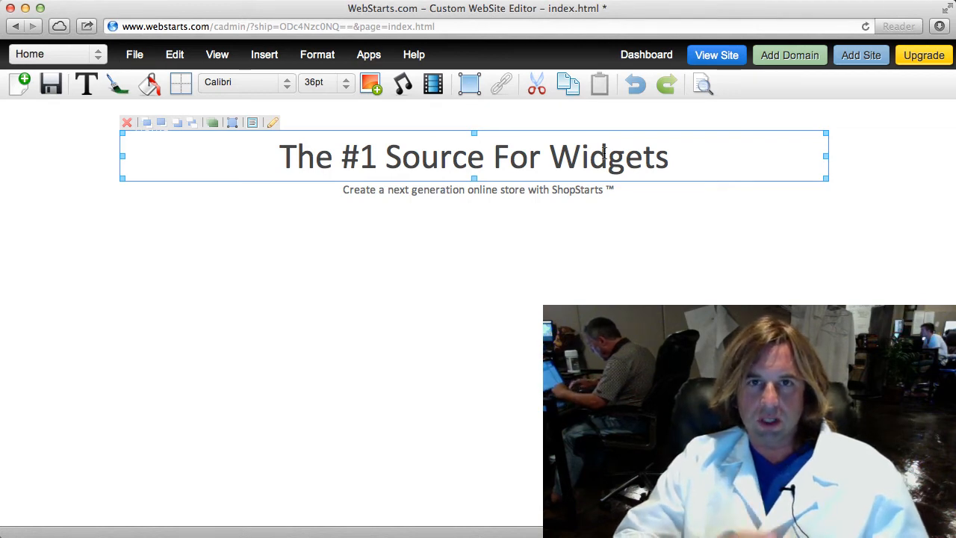
left_click(591, 241)
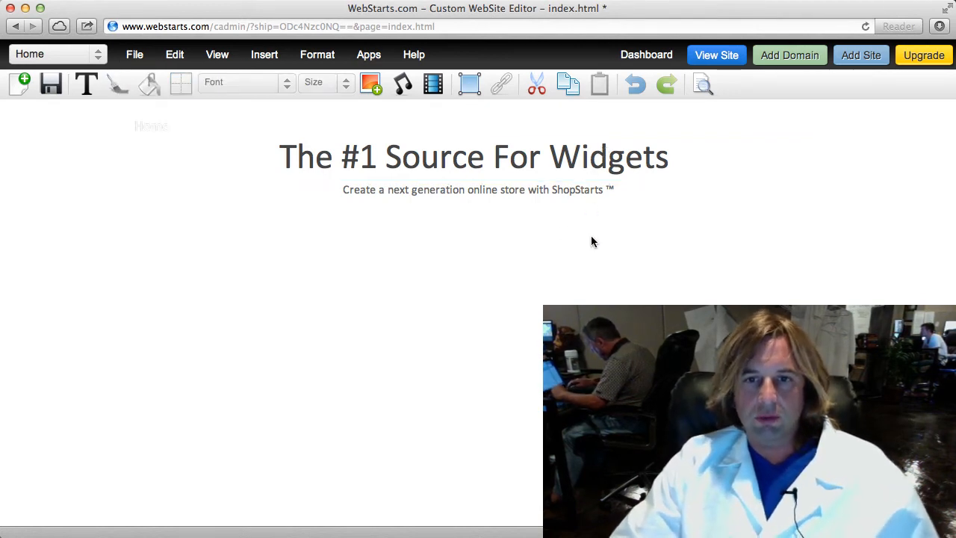
Browse the uploaded images in the File Manager without inserting one.
left_click(372, 83)
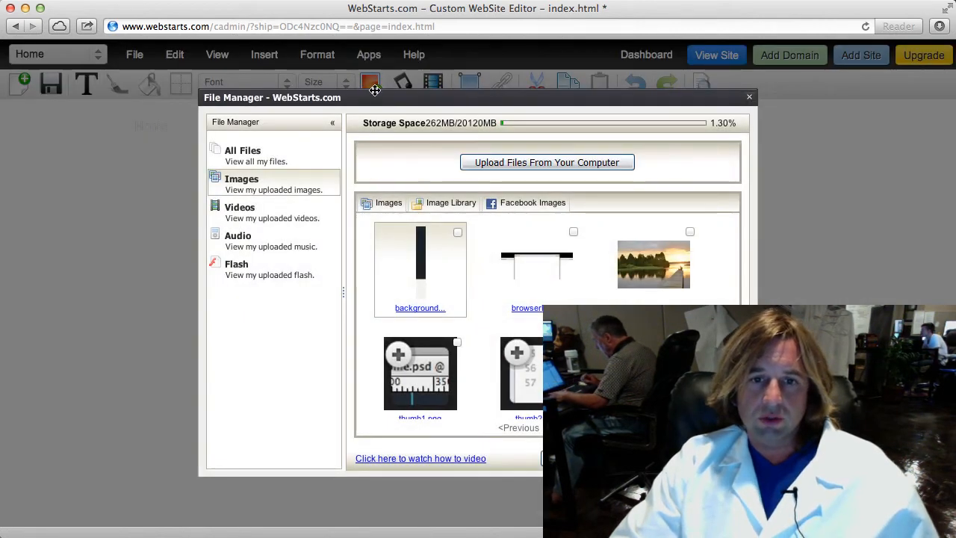
scroll(583, 321, "down", 4)
scroll(583, 321, "up", 4)
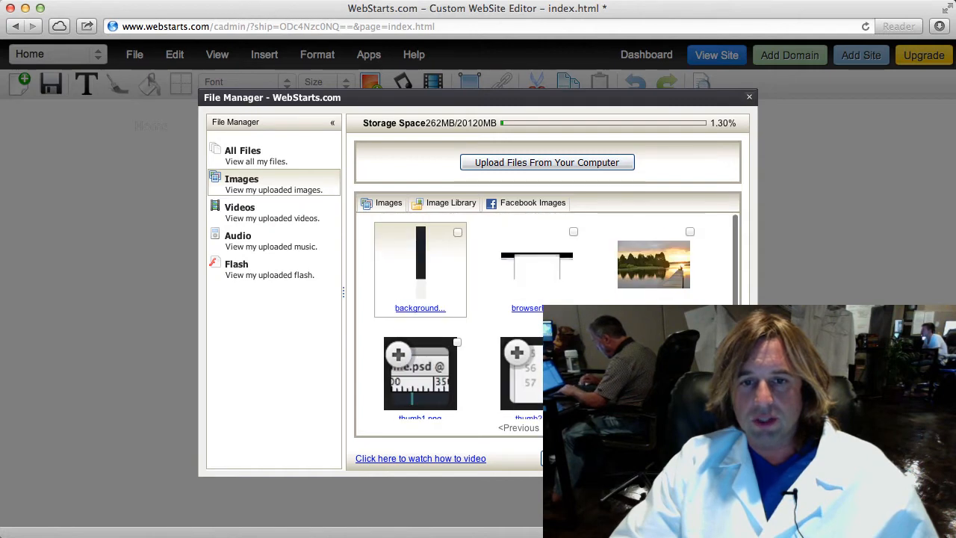
left_click(749, 98)
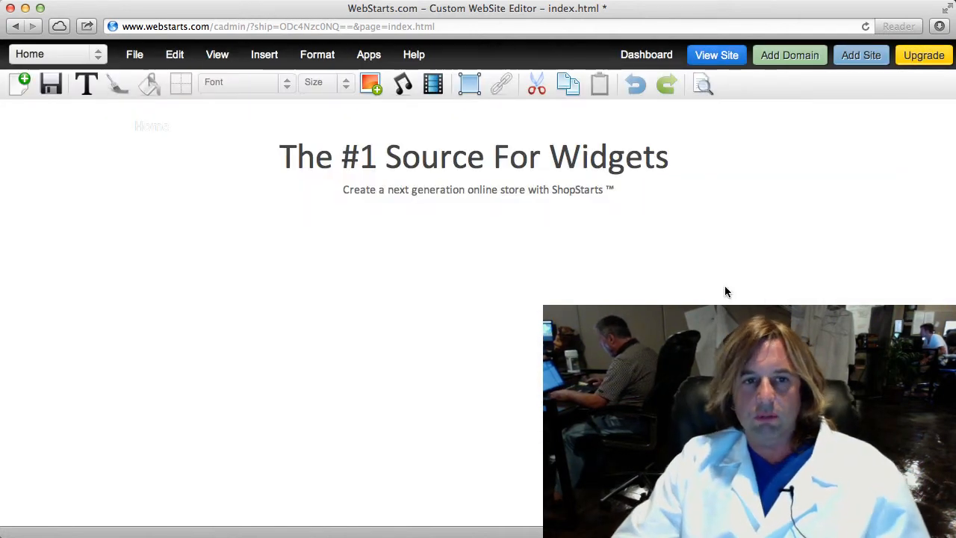
Insert a box shape, enlarge it to a wide rectangle, and place it below the tagline on the page's right half.
left_click(470, 84)
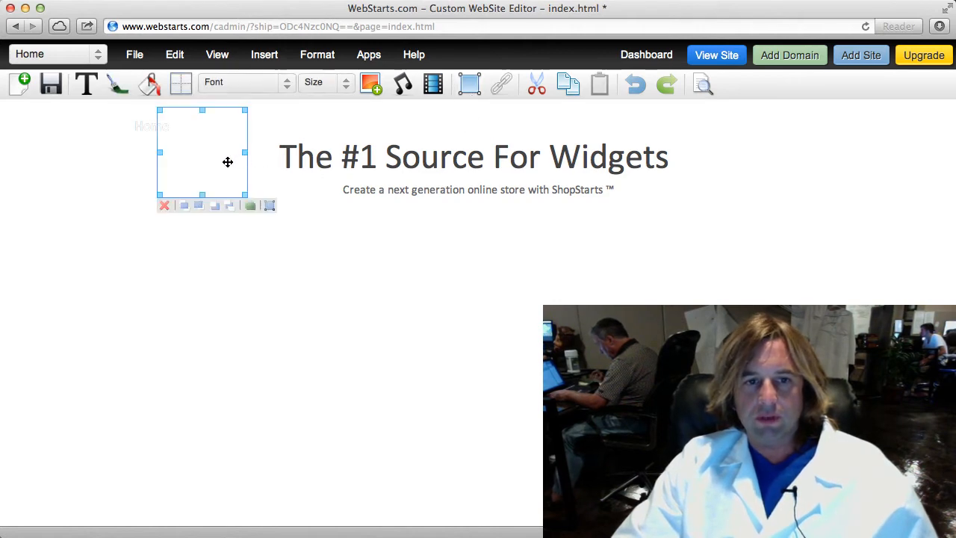
left_click_drag(228, 162, 373, 303)
left_click_drag(395, 336, 647, 419)
left_click_drag(436, 365, 623, 344)
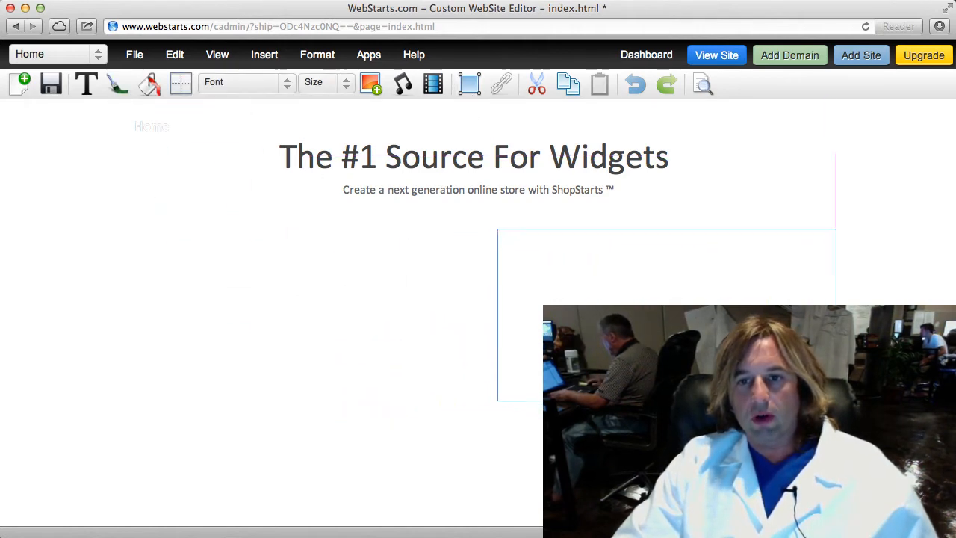
Fill the rectangle below the tagline with medium grey and move it slightly down for more space under the text.
left_click(150, 85)
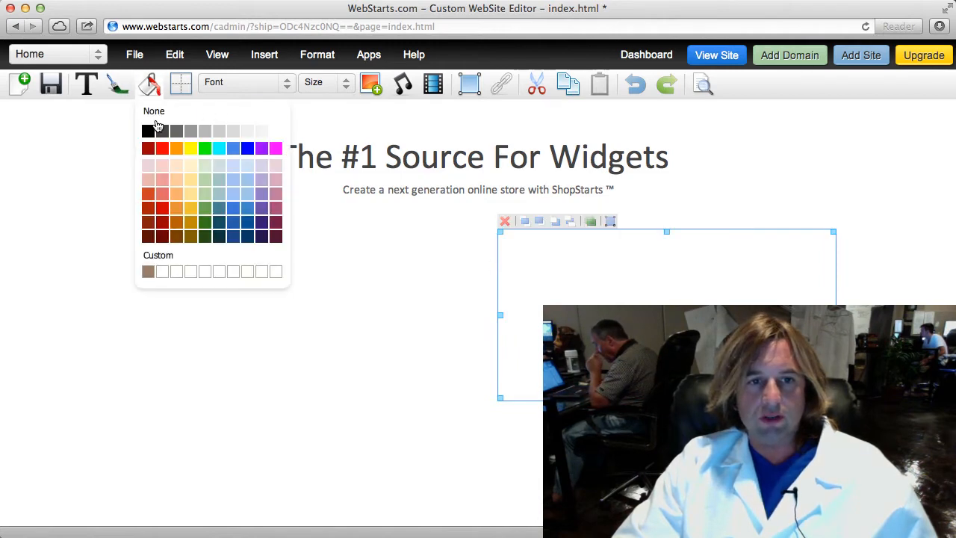
left_click(189, 131)
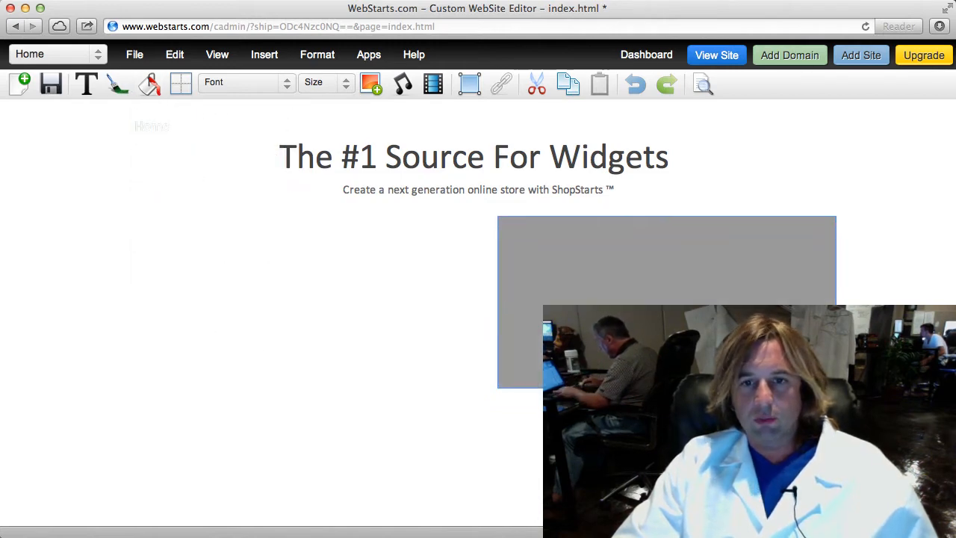
left_click_drag(635, 329, 635, 346)
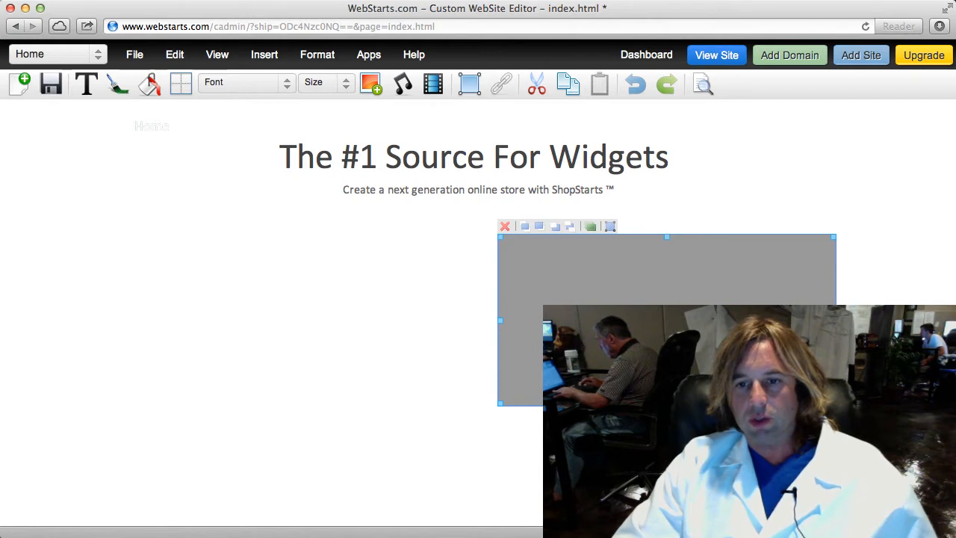
left_click(643, 455)
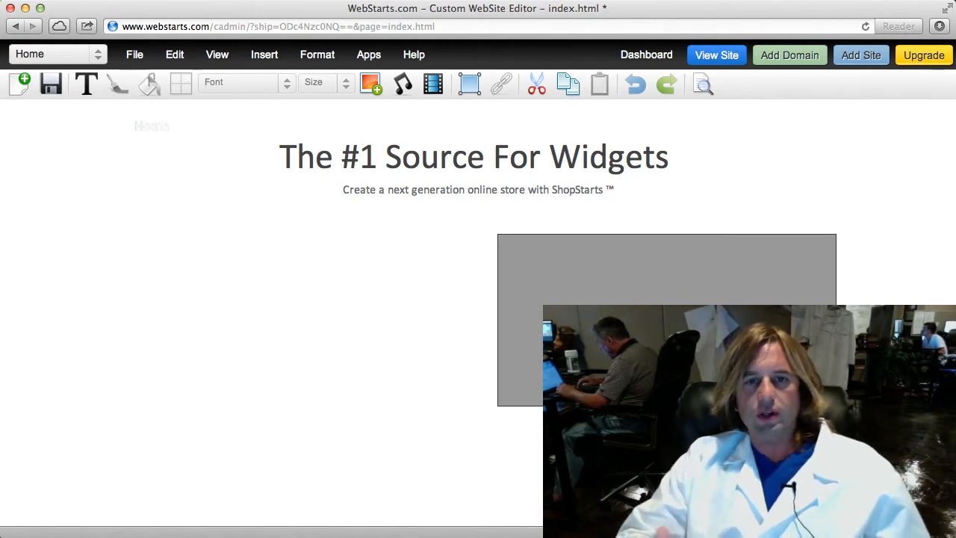
Insert a text box beside the grey rectangle and enlarge it to match the rectangle's height.
left_click(86, 83)
left_click(100, 116)
left_click_drag(251, 122, 187, 259)
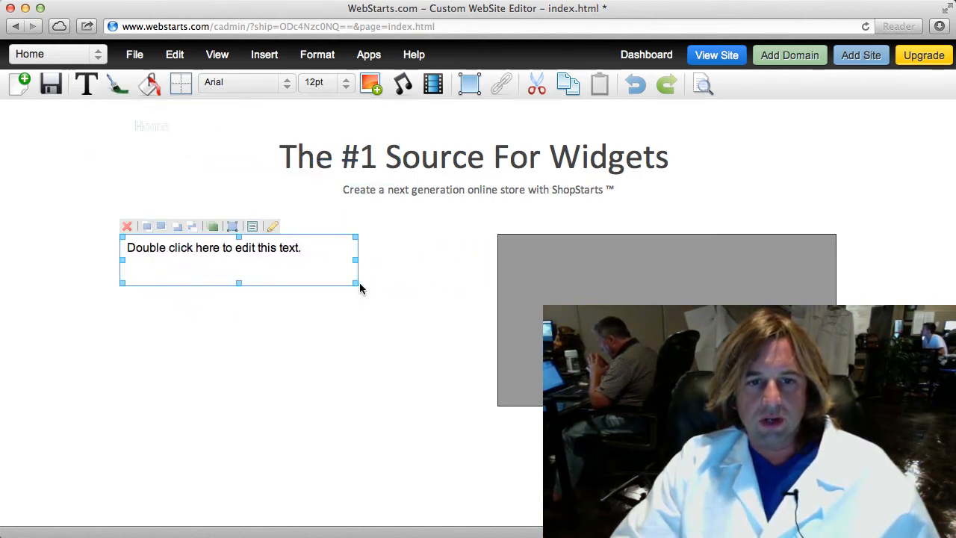
left_click_drag(354, 283, 486, 410)
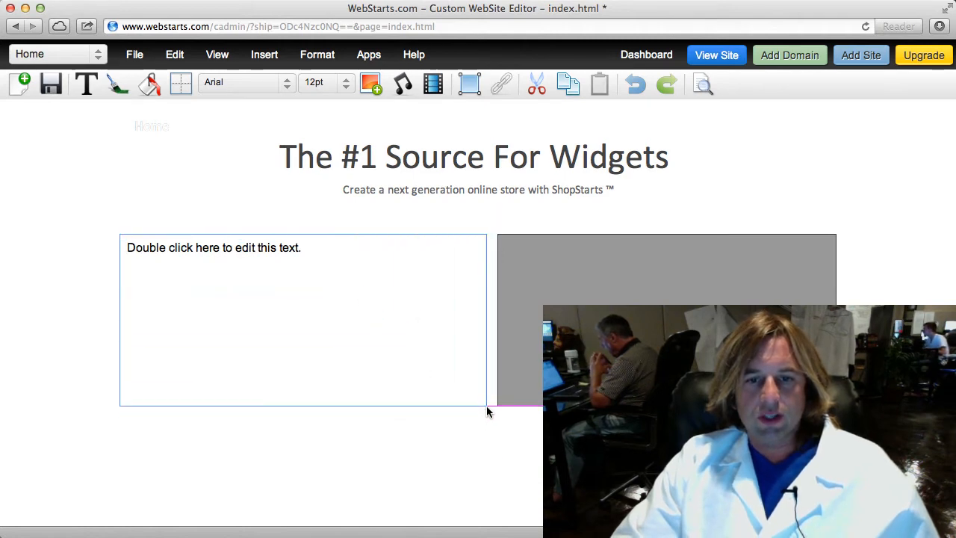
Replace the new text box's placeholder with three lines: "Lowest price", "Widest variety" and "Best service".
double_click(369, 283)
left_click_drag(369, 283, 65, 243)
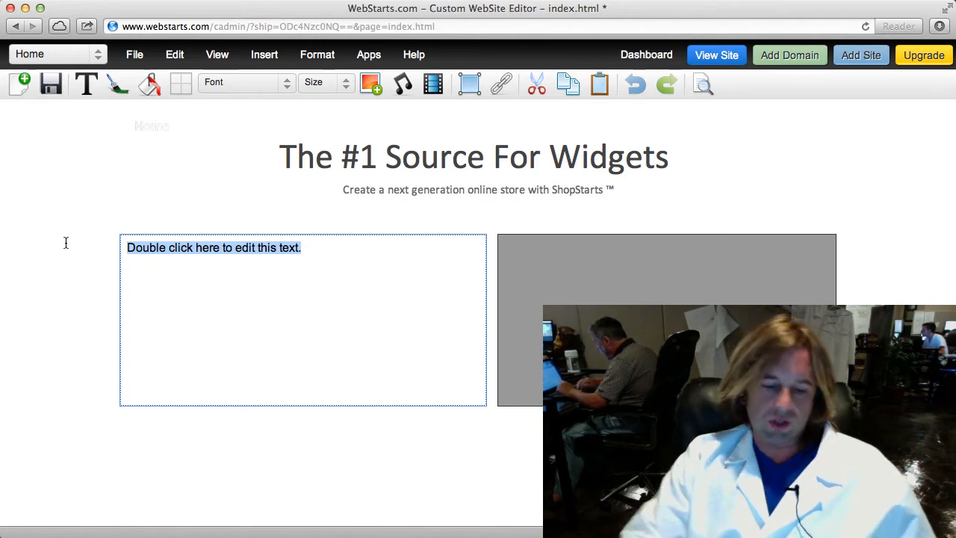
type("Ther")
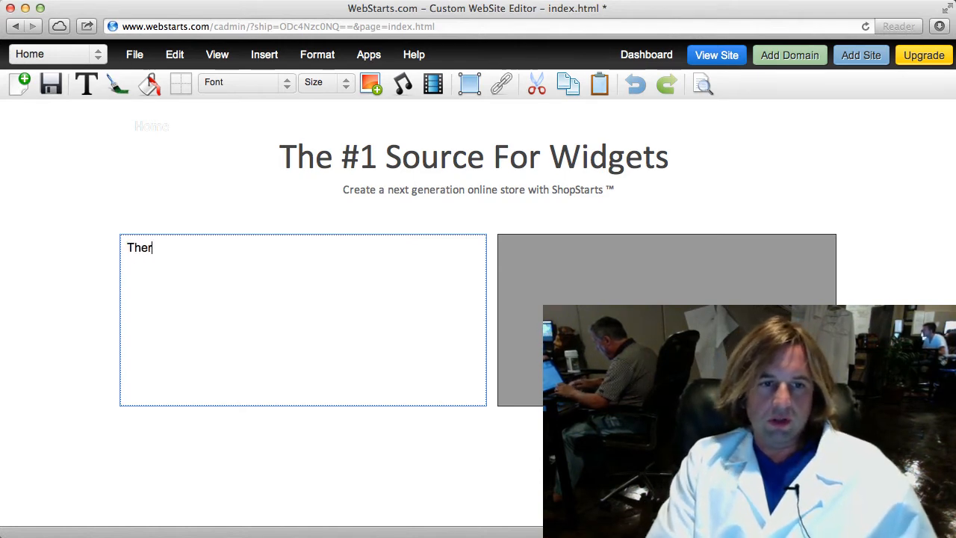
key("BackSpace")
key("BackSpace")
key("BackSpace")
key("BackSpace")
type("Lowest price")
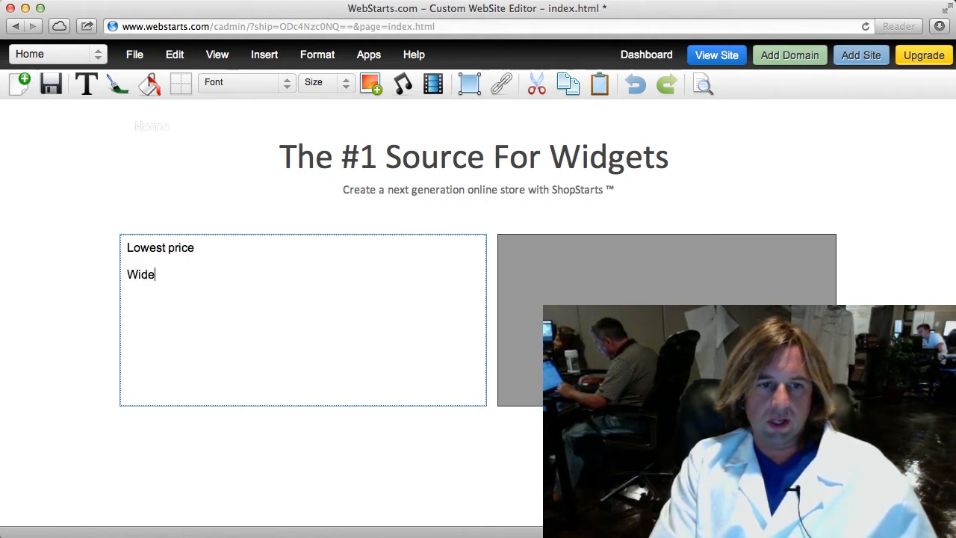
type("ari")
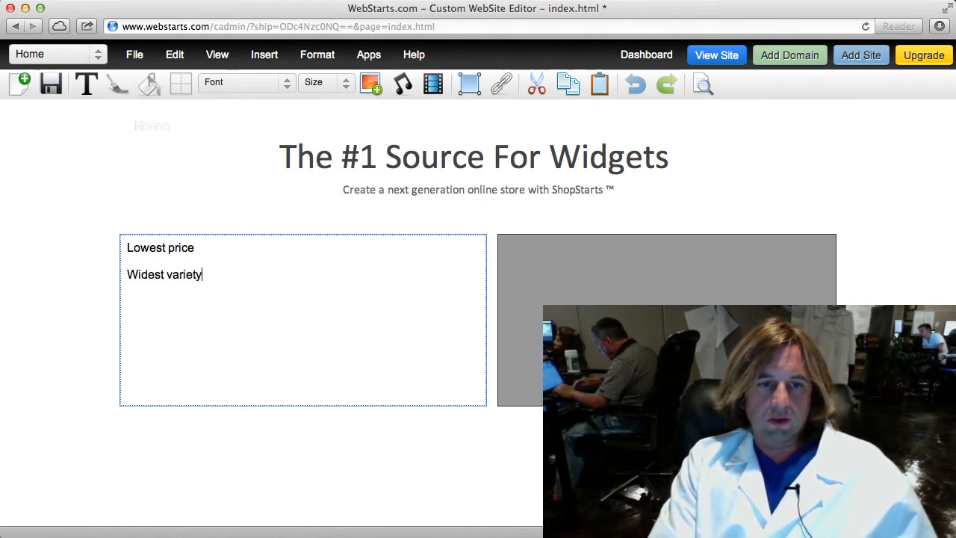
type("ety")
key("Return")
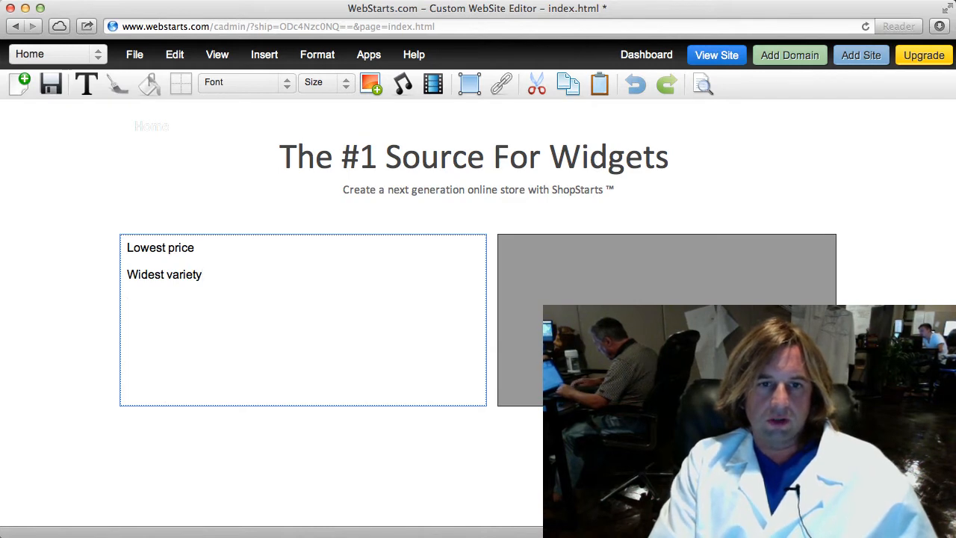
type("Best servic")
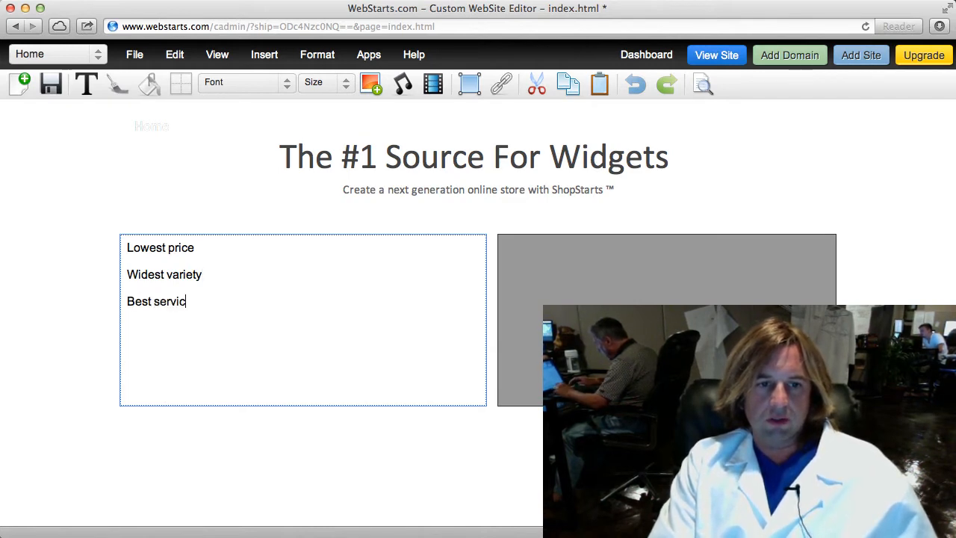
type("e")
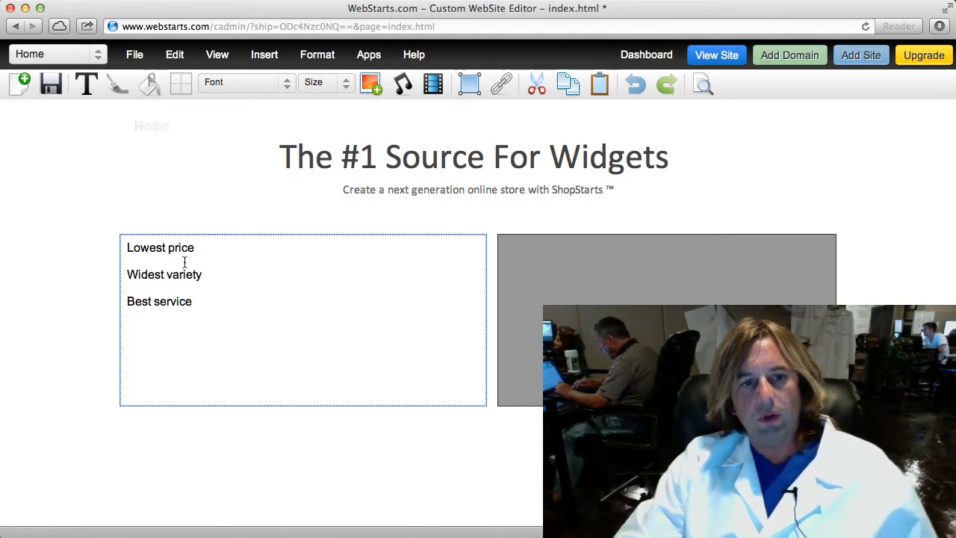
Add "Bring us a competitor price and we'll beat it hands down guaranteed." below "Lowest price", correcting the spelling of "guaranteed".
key("Return")
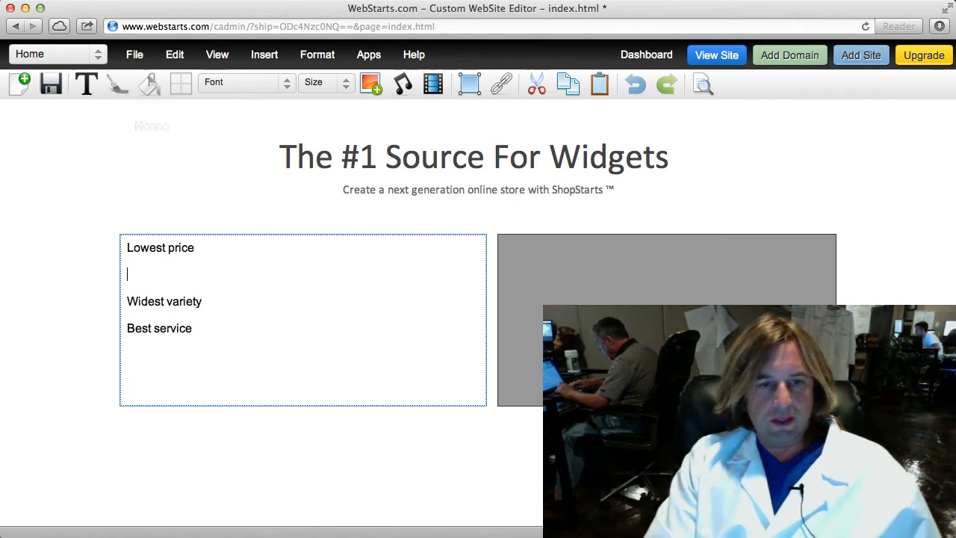
type("jljsdlfjsdlj")
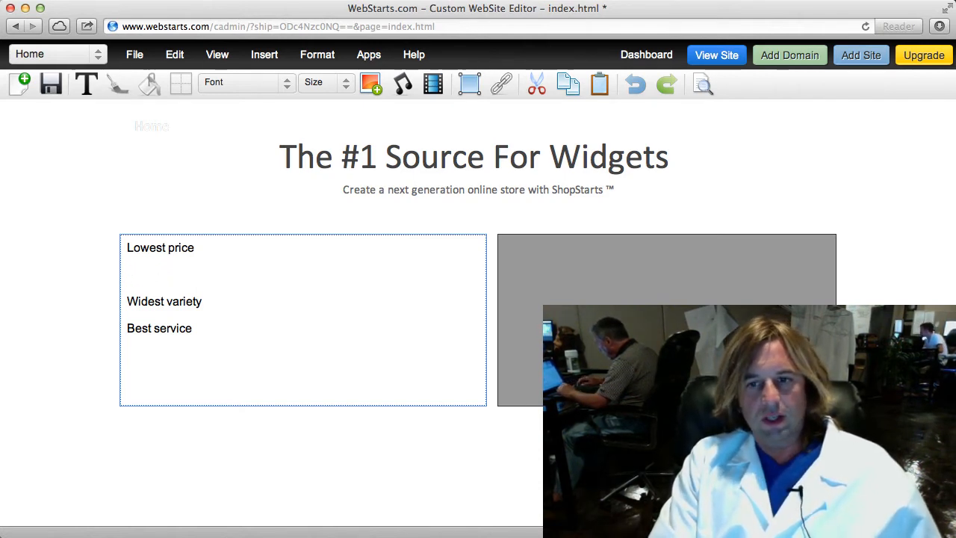
type("Bring us ")
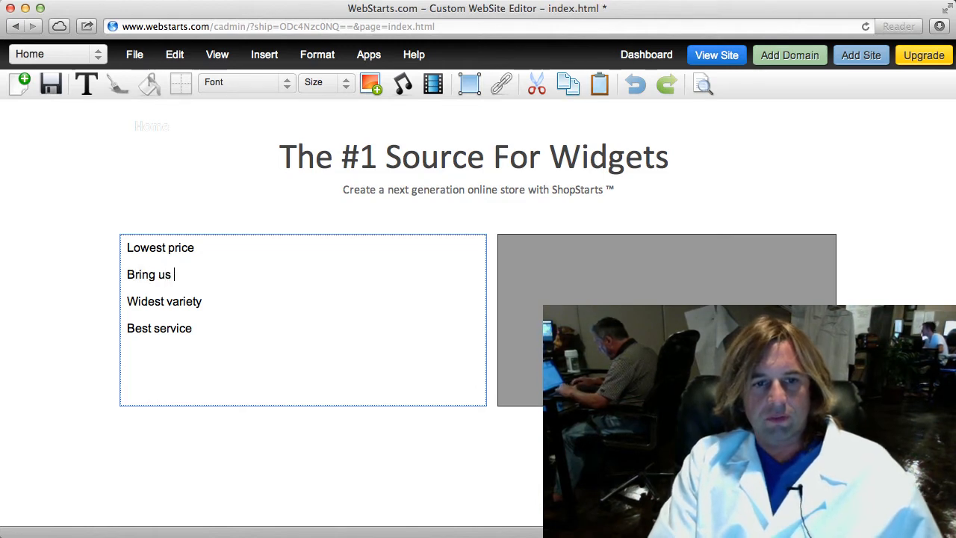
type("a competi")
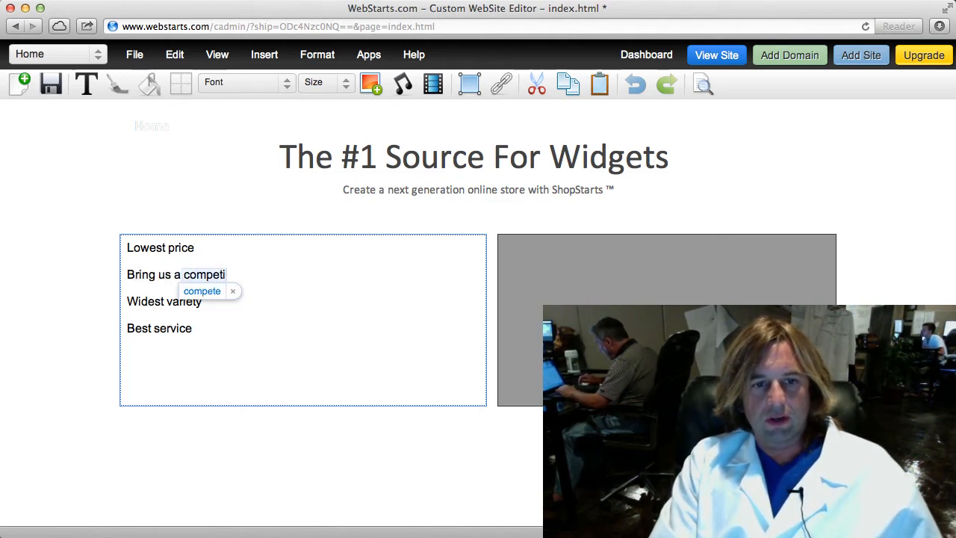
type("tor price and we'")
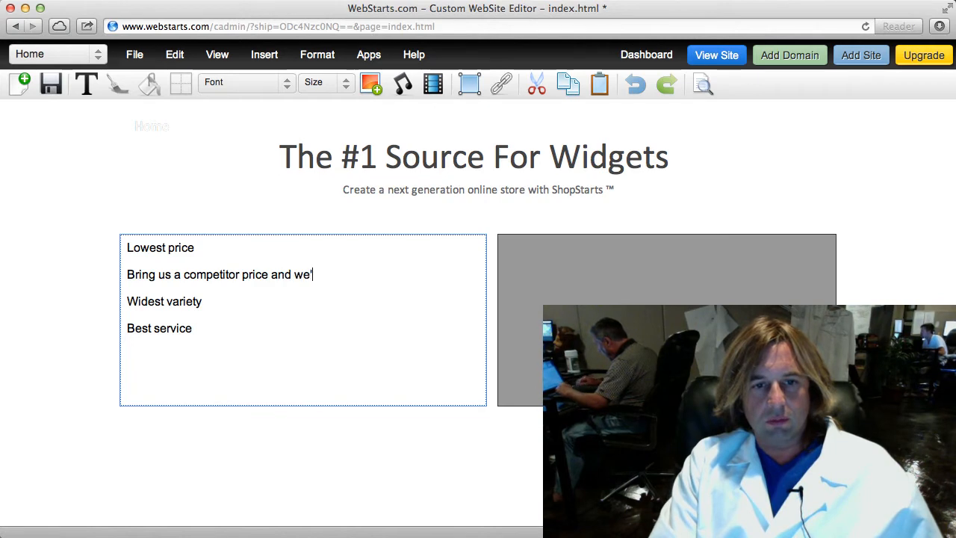
type("ll beat it hands down gu")
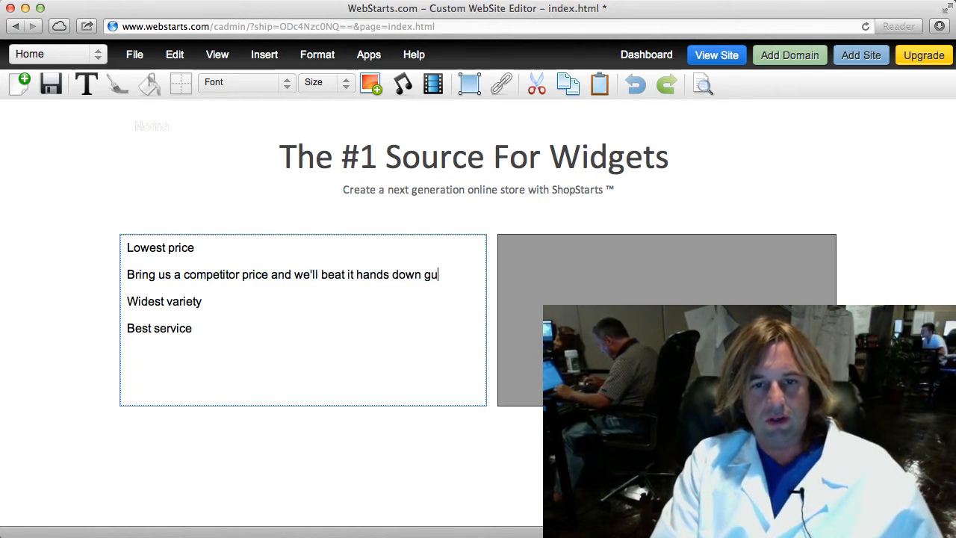
type("arnanteed.")
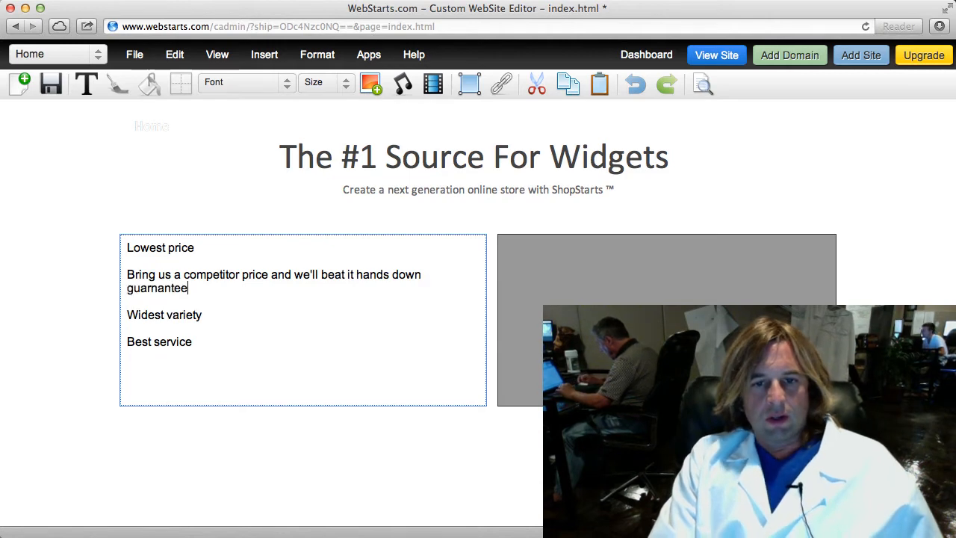
right_click(180, 294)
left_click(209, 301)
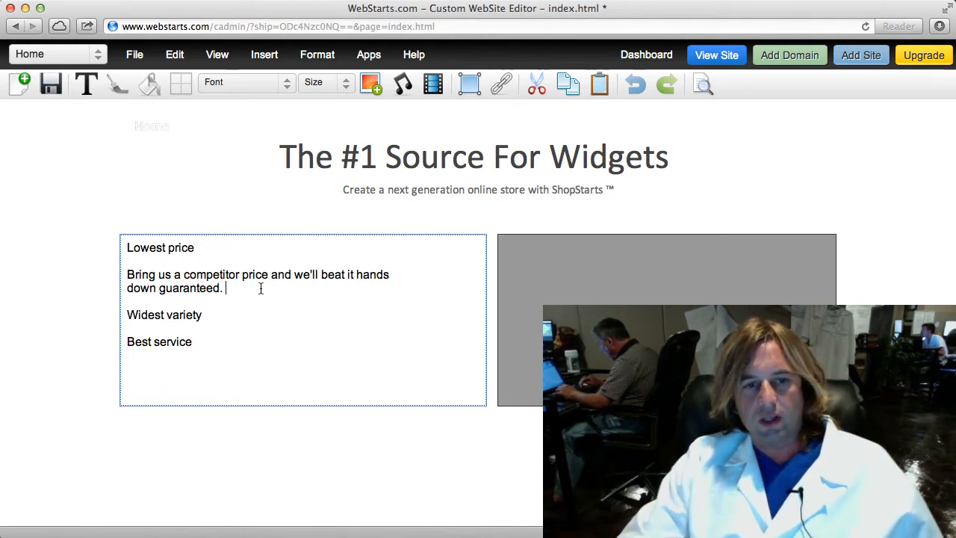
Make the "Lowest price" line bold.
left_click_drag(261, 288, 131, 276)
left_click(162, 298)
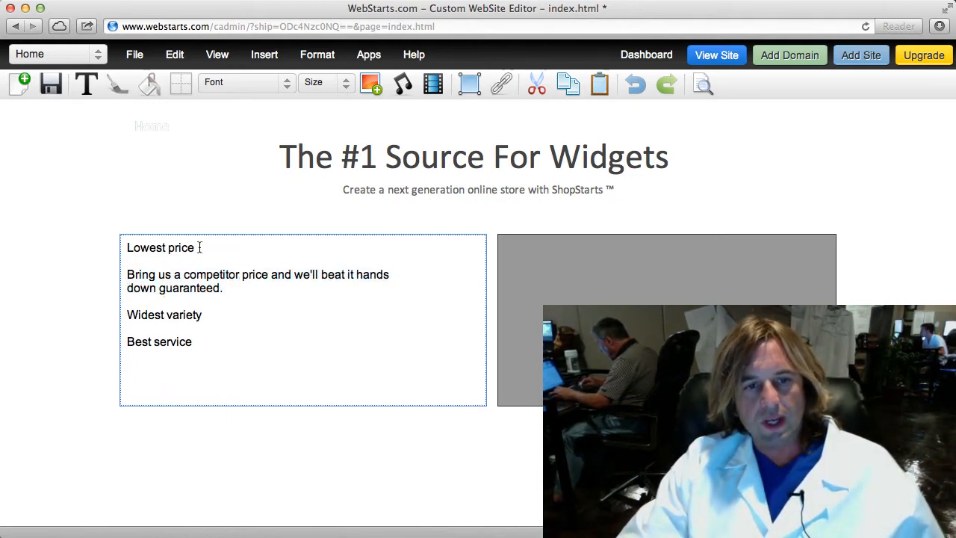
left_click_drag(199, 248, 96, 252)
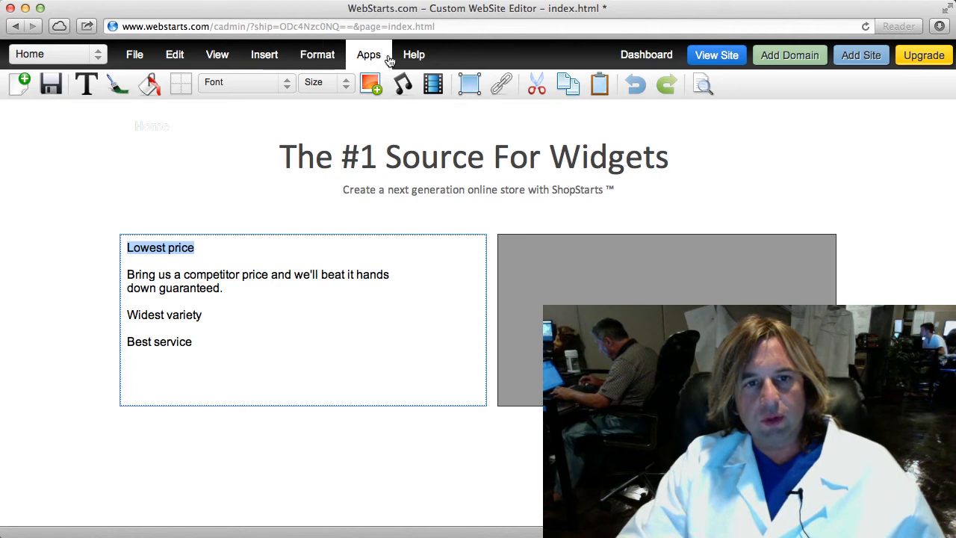
left_click(339, 60)
left_click(325, 94)
left_click(237, 304)
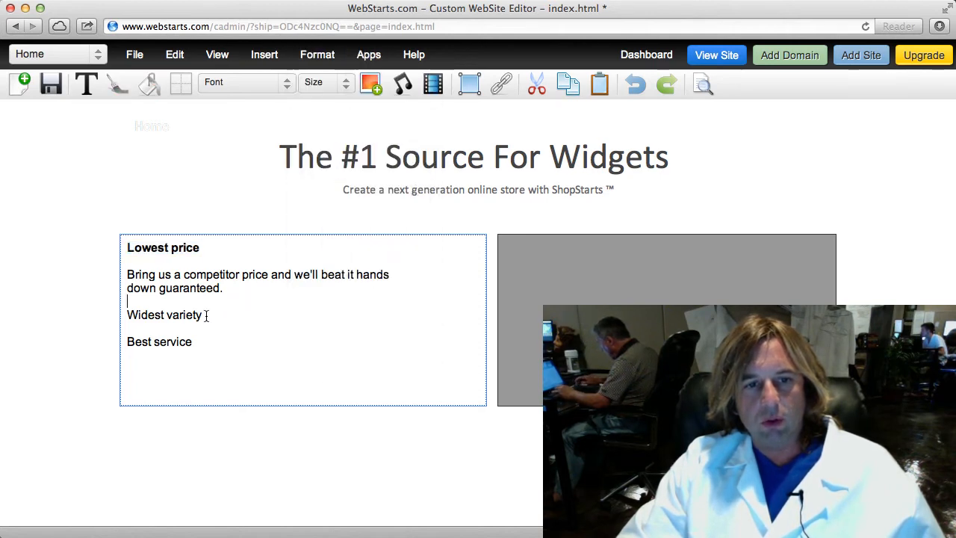
Make the "Widest variety" line bold.
left_click_drag(206, 315, 100, 319)
left_click(310, 62)
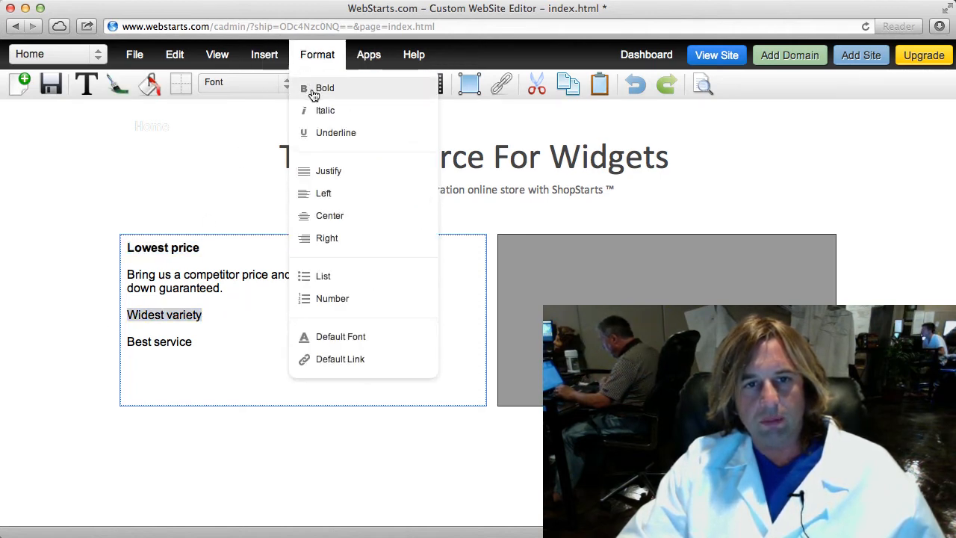
left_click(316, 96)
left_click(223, 329)
Add two blank lines below "Widest variety" to leave room for a description.
left_click_drag(199, 333, 117, 352)
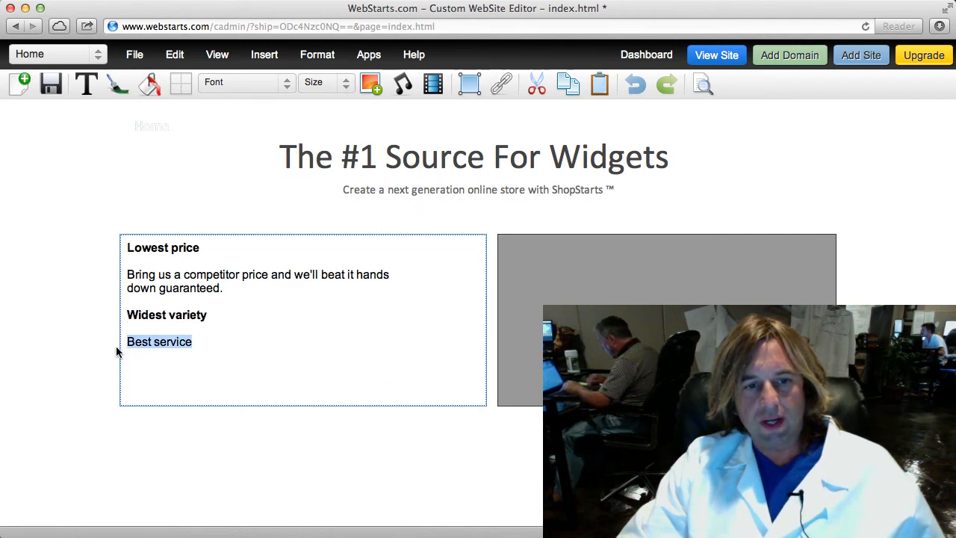
left_click(204, 340)
left_click(219, 316)
key("Return")
key("Return")
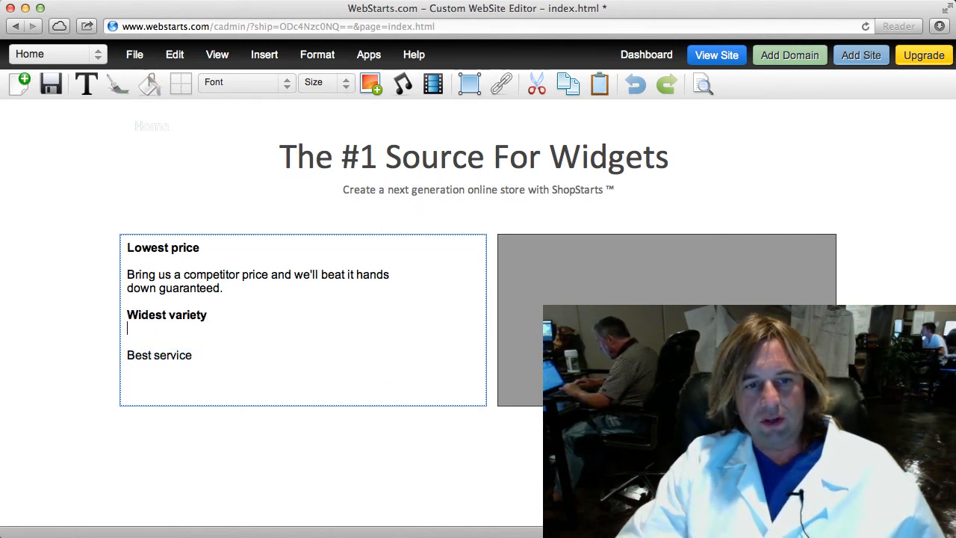
Make the "Best service" line bold.
left_click_drag(190, 380, 124, 367)
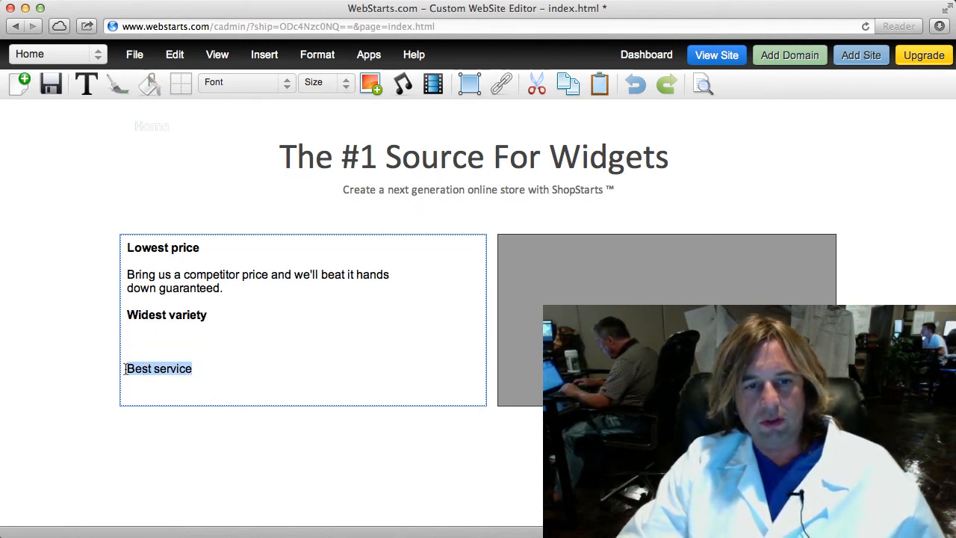
left_click(317, 56)
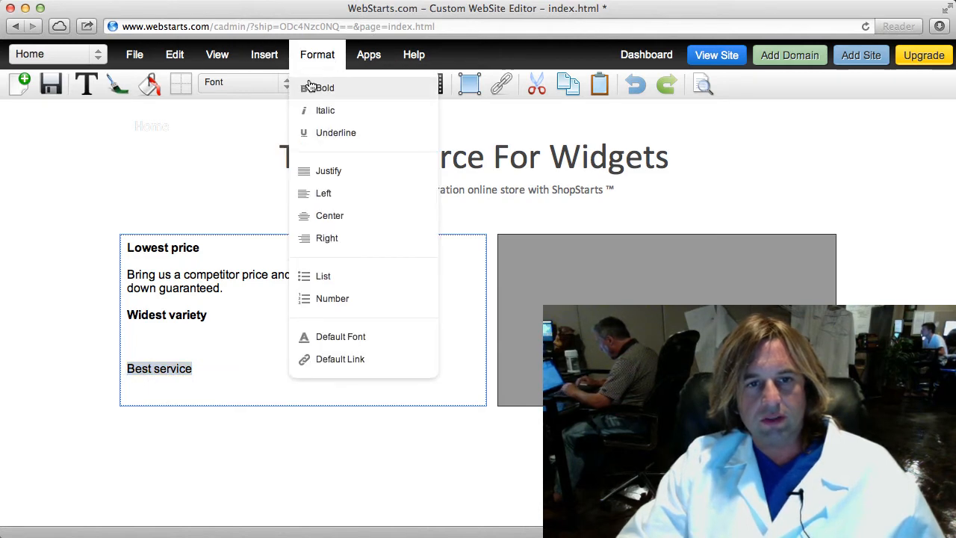
left_click(309, 85)
left_click(362, 349)
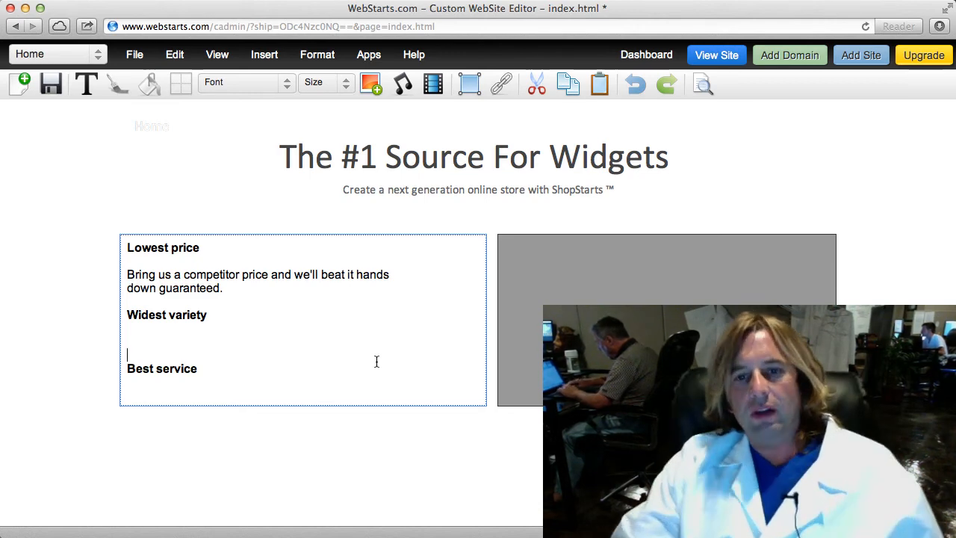
Insert a box shape centred below the benefits text and grey rectangle, and reduce its height to a wide button shape.
scroll(377, 361, "down", 2)
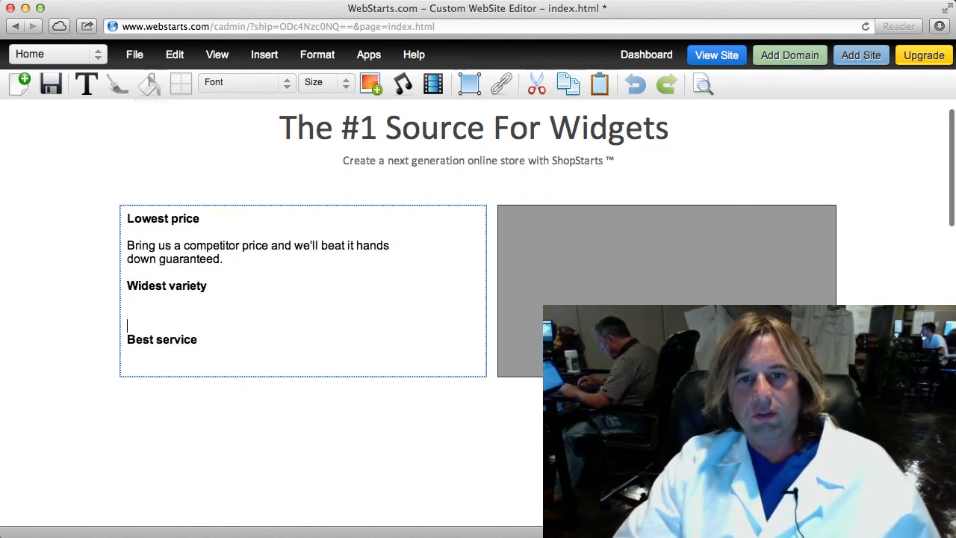
scroll(478, 299, "up", 2)
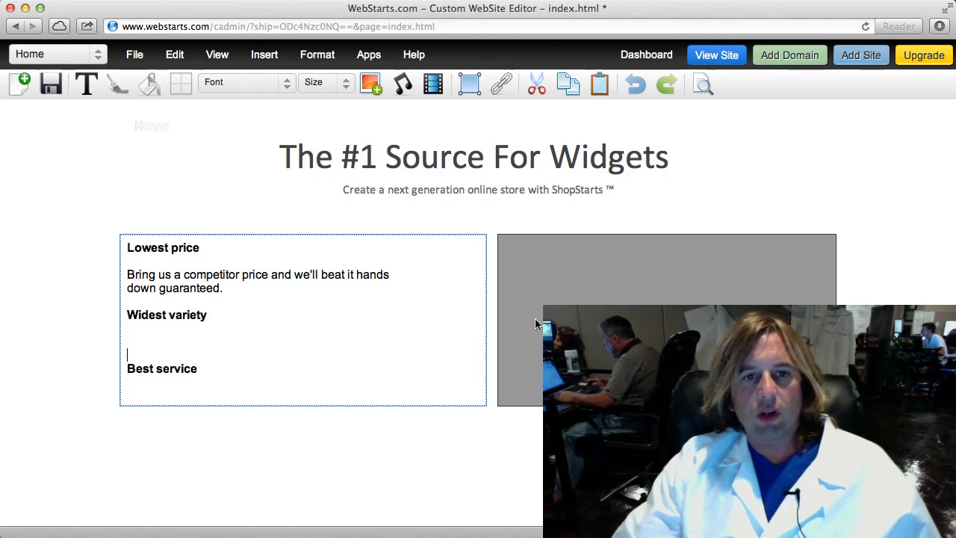
left_click(469, 83)
left_click_drag(277, 359, 649, 460)
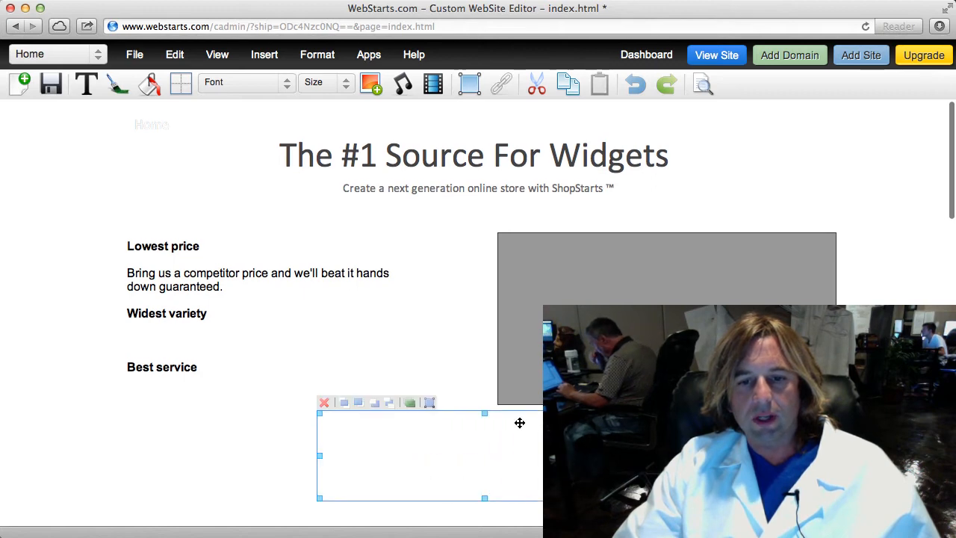
left_click_drag(483, 414, 483, 434)
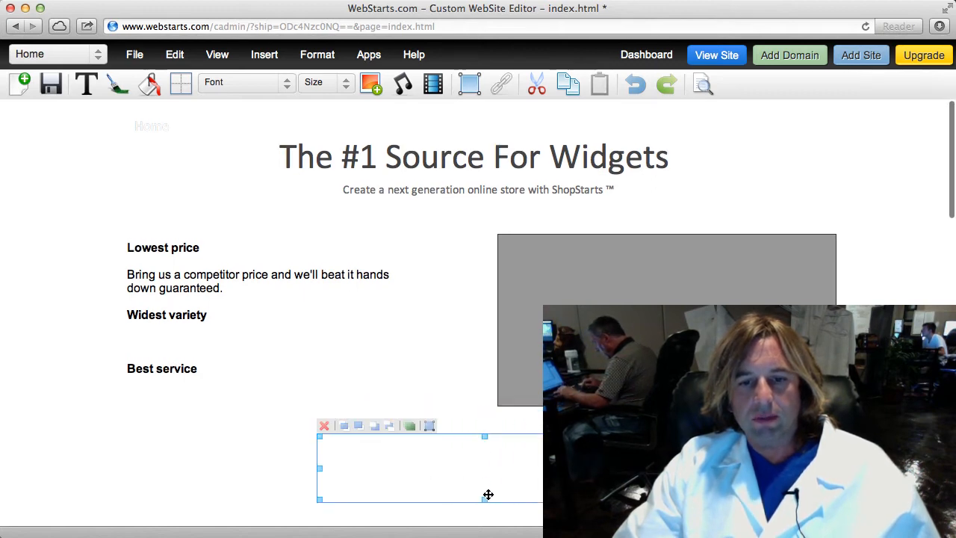
scroll(483, 498, "down", 1)
left_click(483, 495)
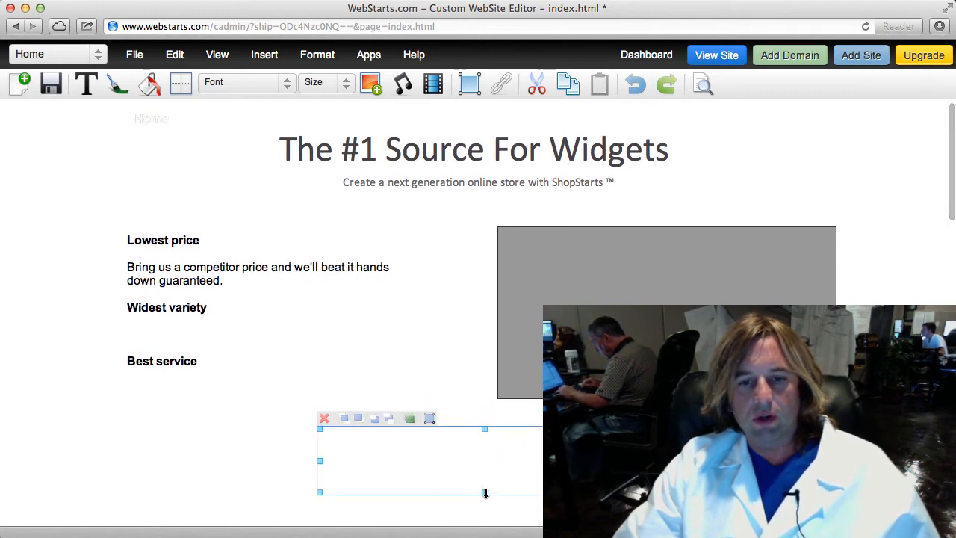
left_click_drag(485, 491, 486, 481)
Fill the wide button-shaped box with orange.
left_click(150, 85)
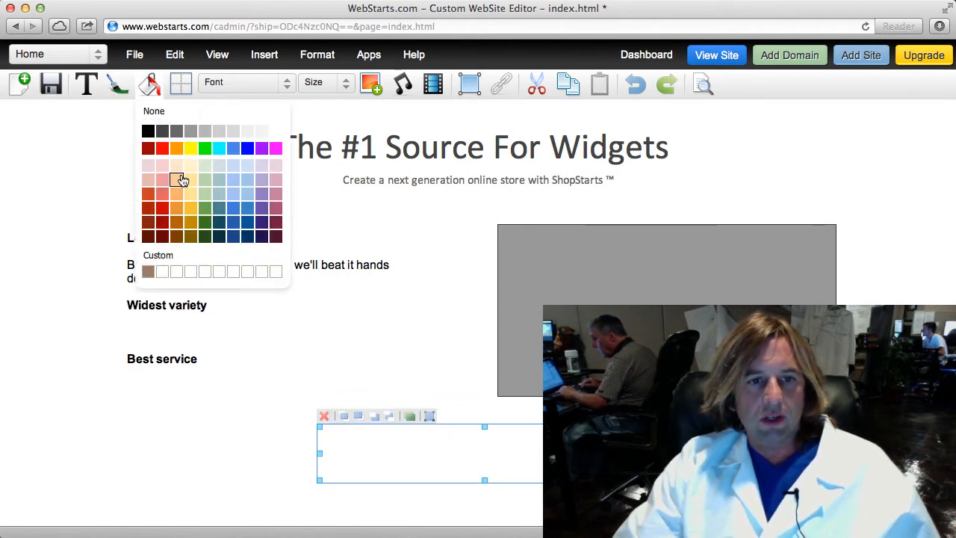
left_click(176, 210)
left_click(320, 334)
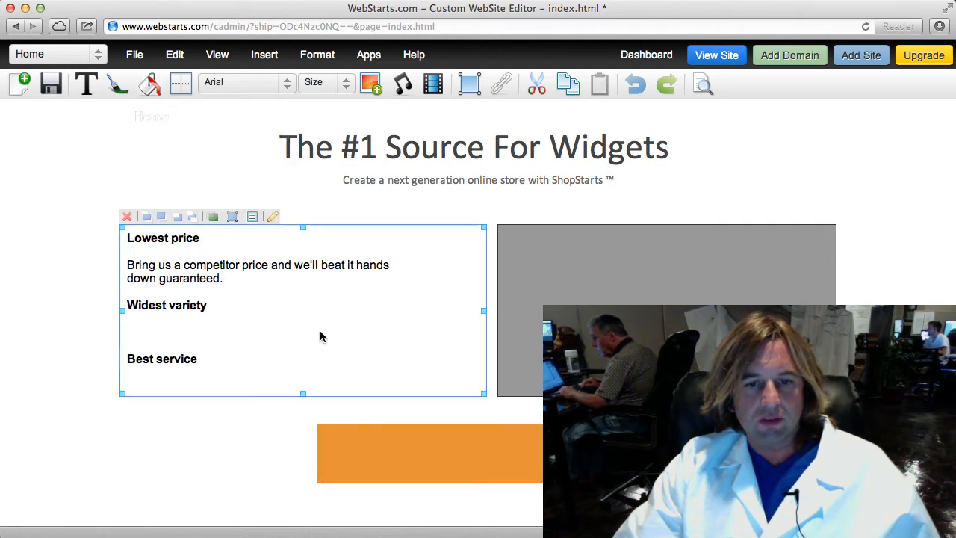
Insert a text box and place it over the orange box.
left_click(89, 90)
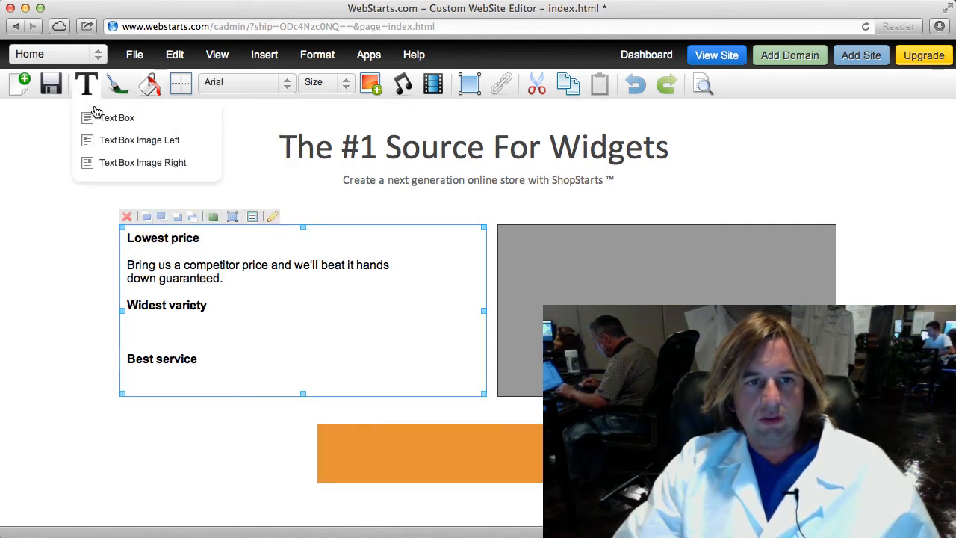
left_click(110, 118)
left_click_drag(195, 113, 419, 445)
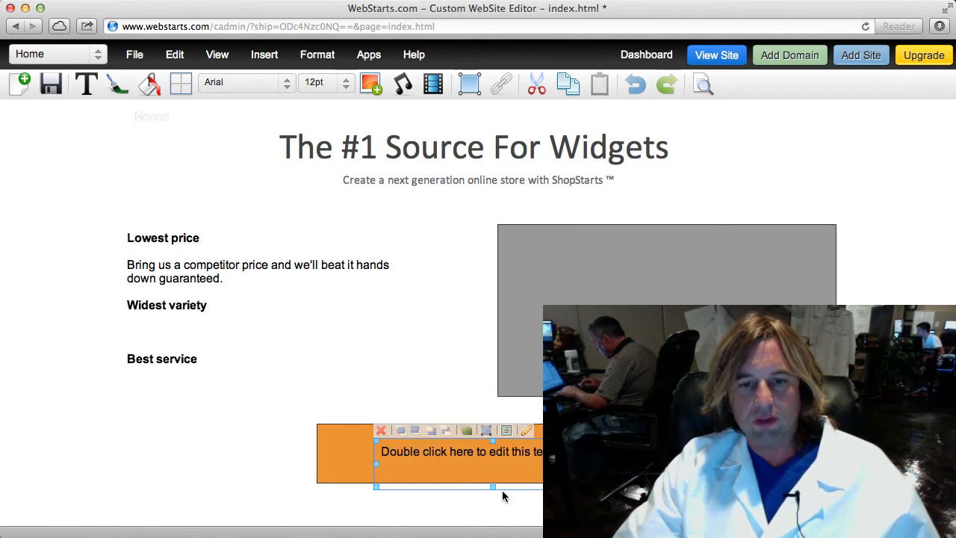
Reduce the height of the text box on the orange box, centre its text and reposition it slightly.
left_click_drag(492, 488, 491, 464)
left_click(310, 70)
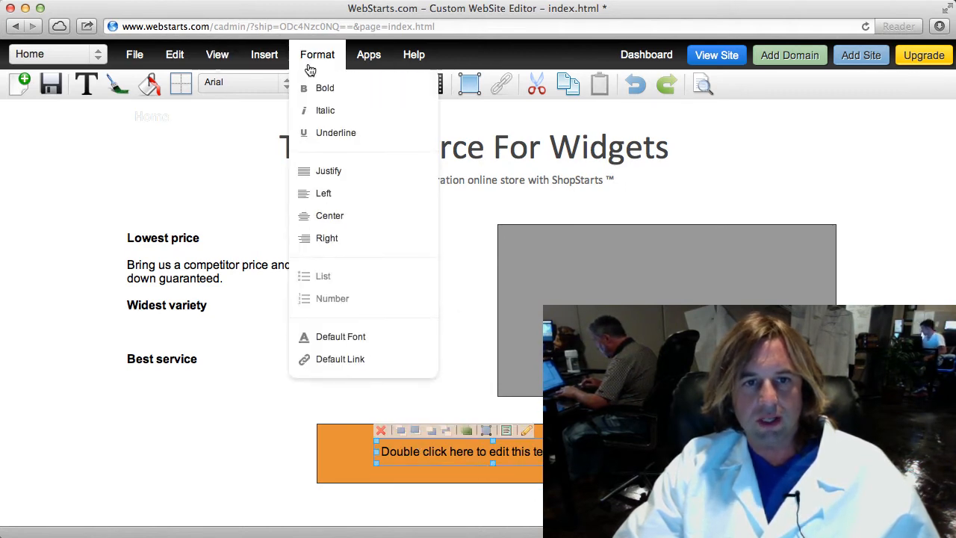
left_click(327, 224)
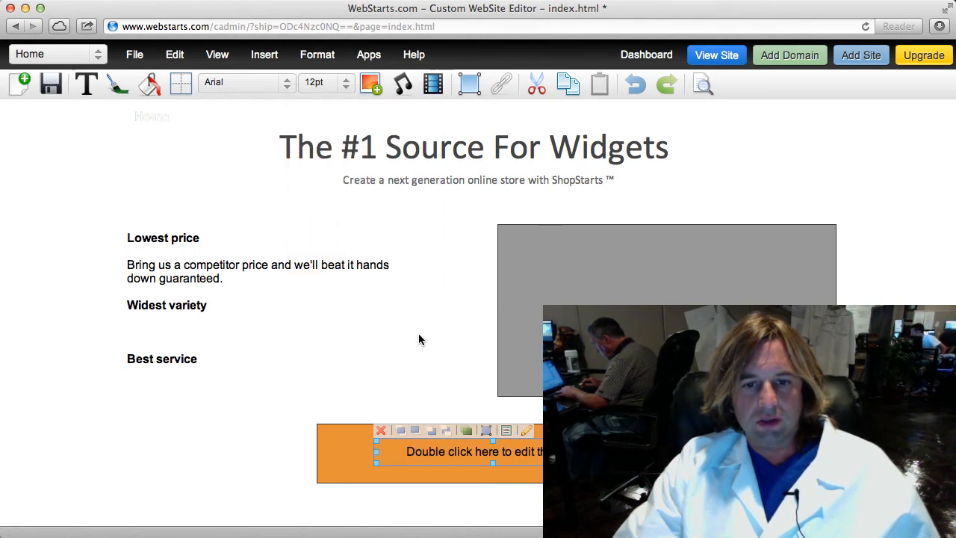
mouse_move(462, 447)
left_mouse_down()
mouse_move(448, 456)
mouse_move(456, 456)
left_mouse_up()
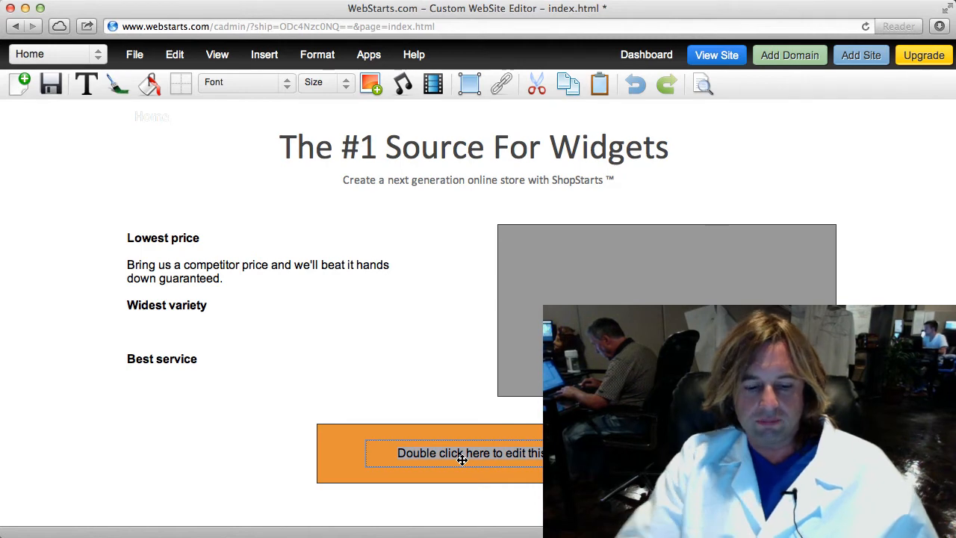
Replace the placeholder text on the orange box with "Click here to order now".
double_click(462, 459)
type("Click here to ")
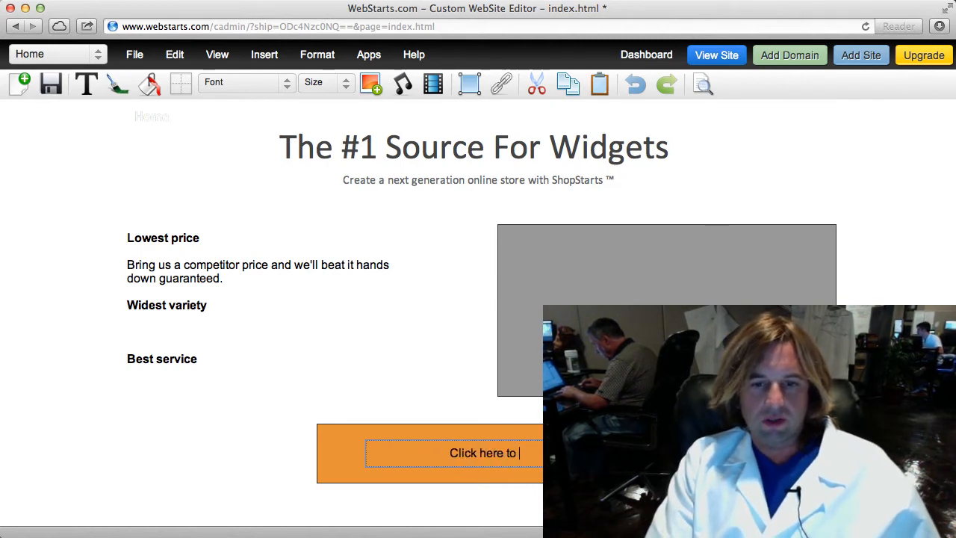
type("order now")
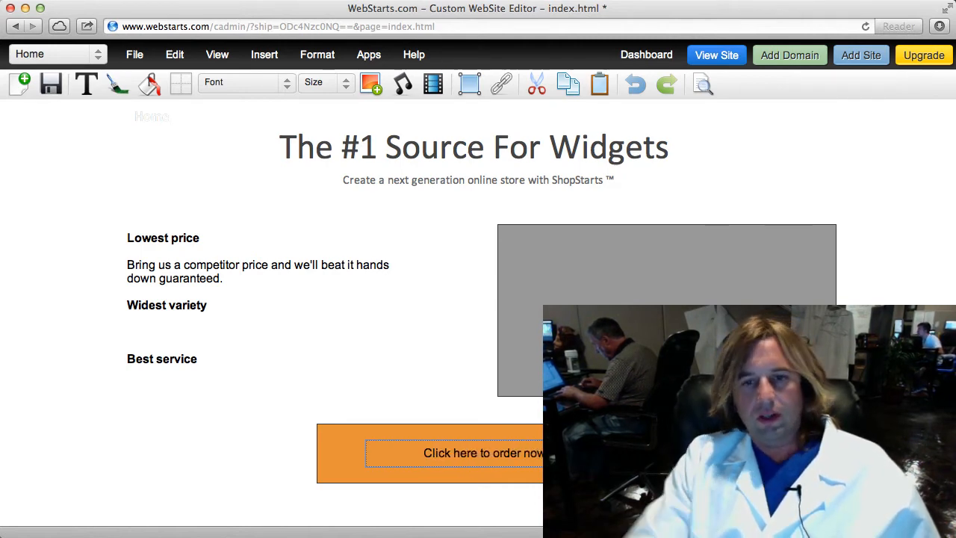
key("Escape")
Set the "Click here to order now" text to 20pt and recentre it vertically on the orange box.
left_click(484, 453)
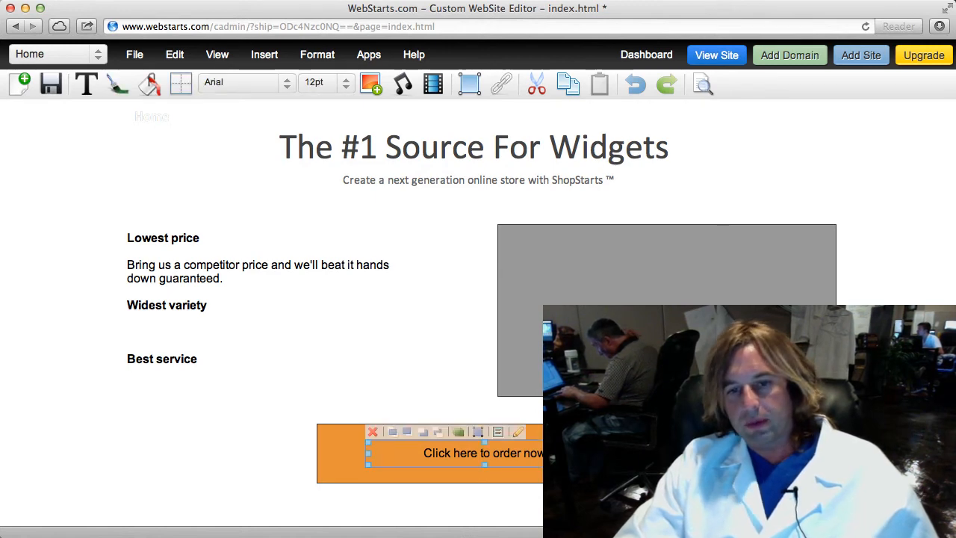
left_click(328, 82)
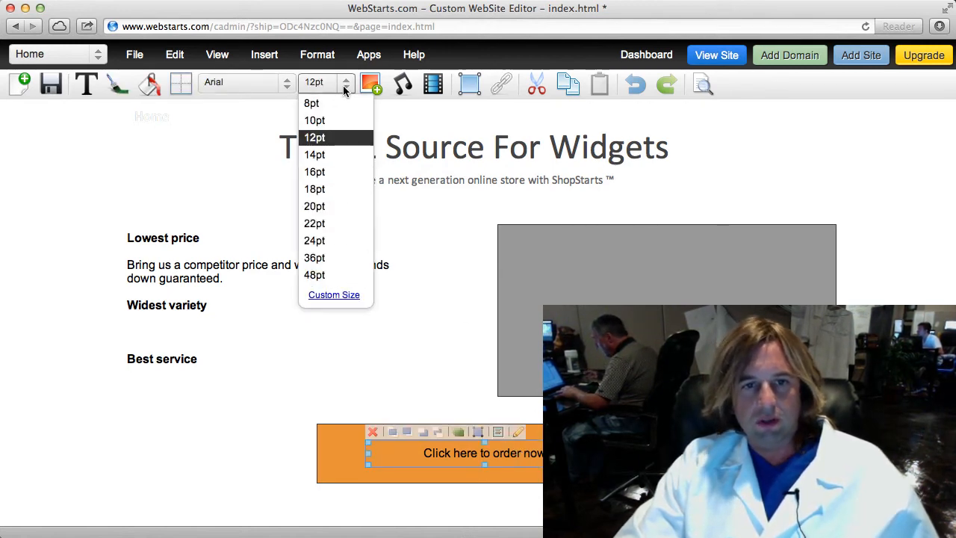
left_click(331, 207)
left_click(376, 324)
left_click(503, 469)
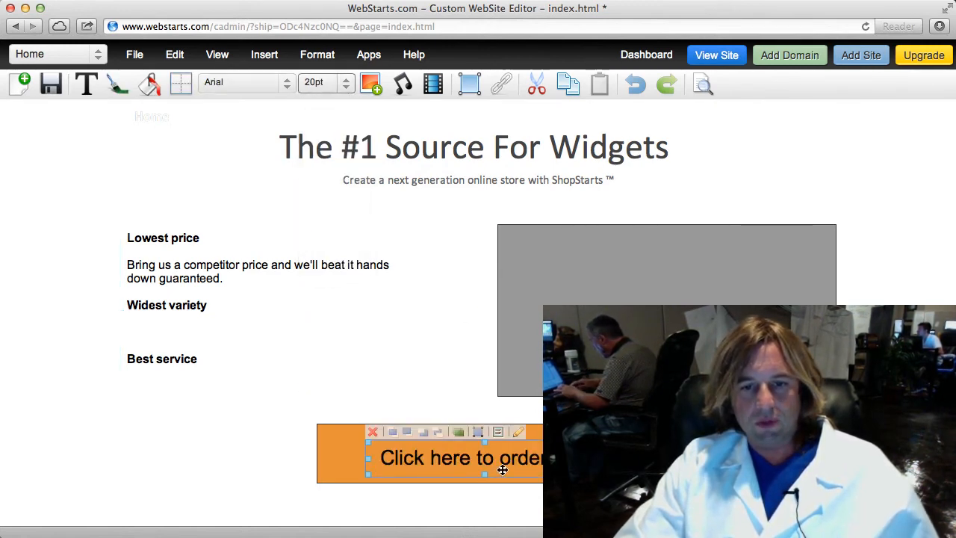
left_click_drag(504, 469, 517, 461)
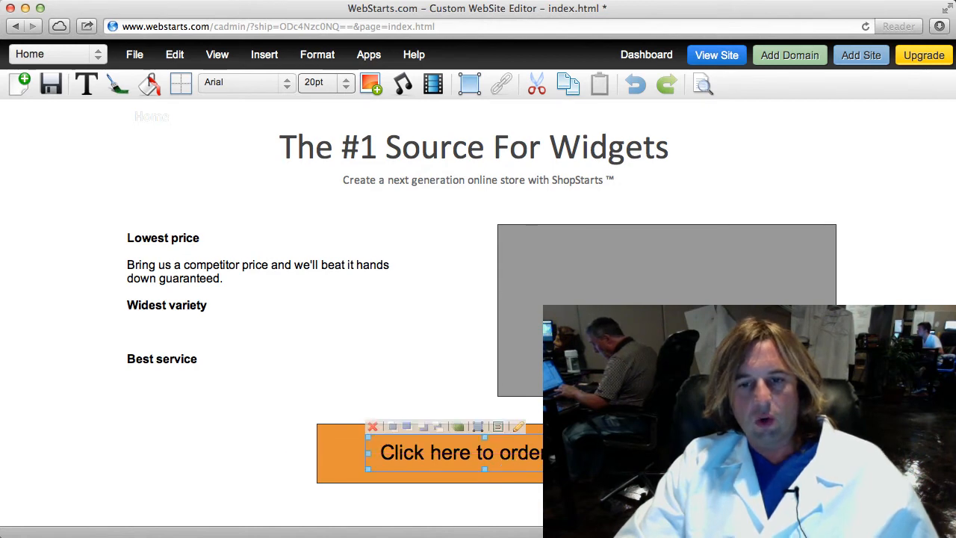
left_click(695, 463)
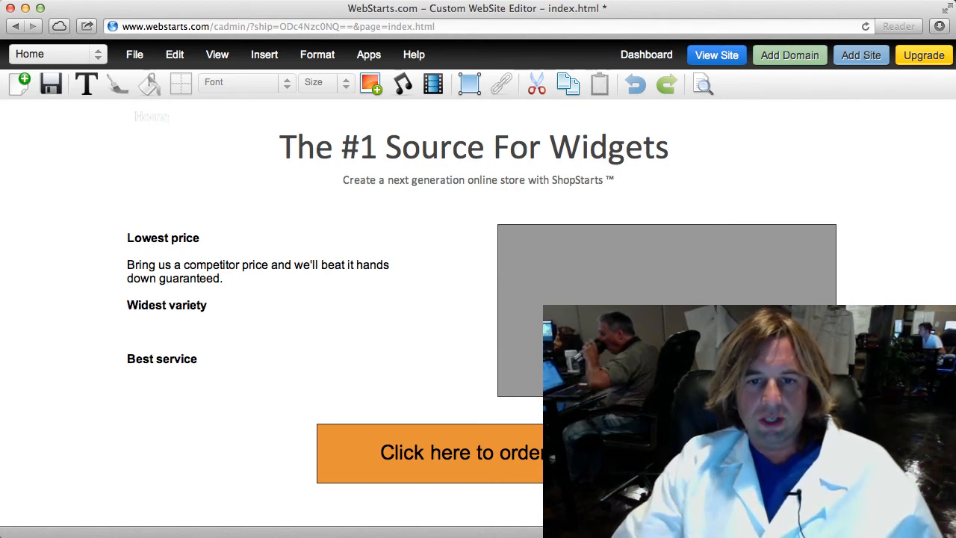
Insert a box shape and stretch it from the page's upper-left corner around all content down to the orange button's lower edge.
left_click(538, 453)
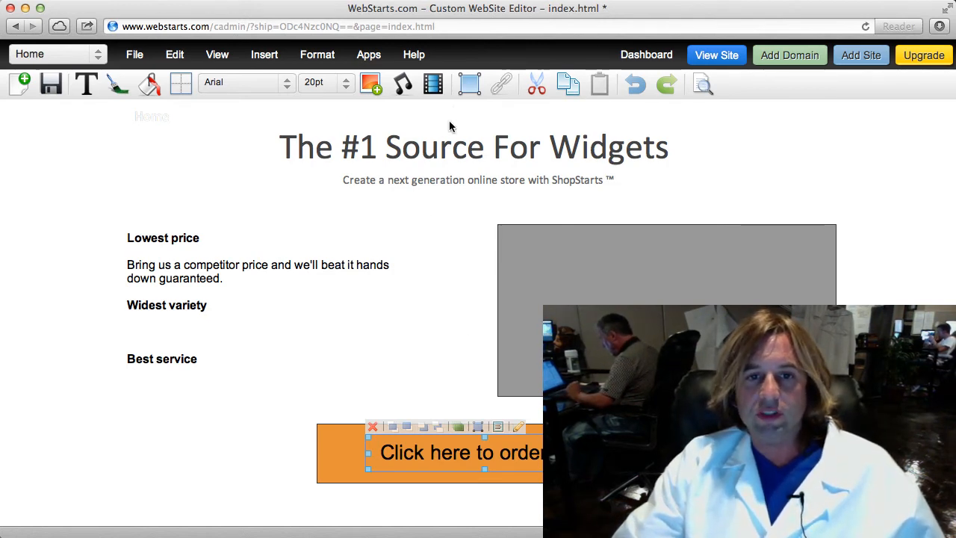
left_click(467, 89)
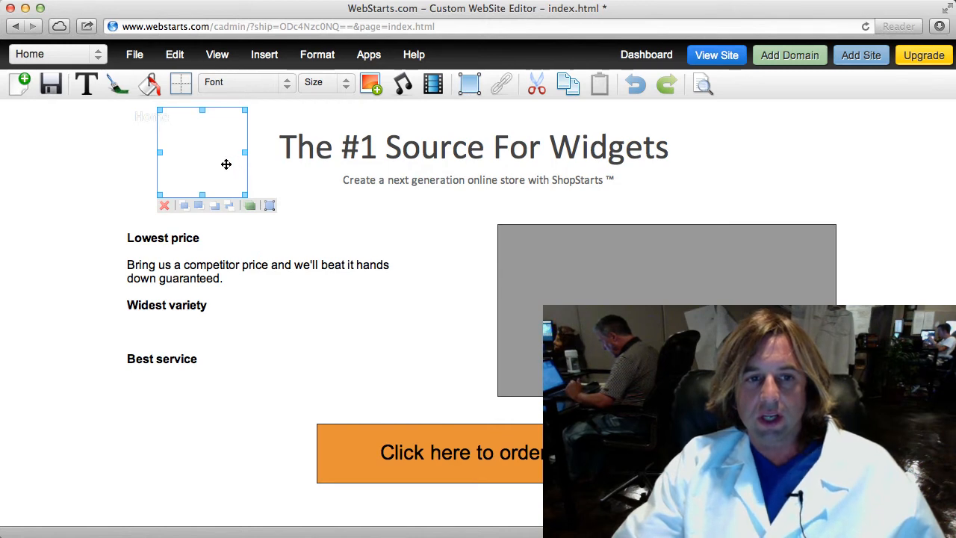
left_click_drag(226, 164, 161, 138)
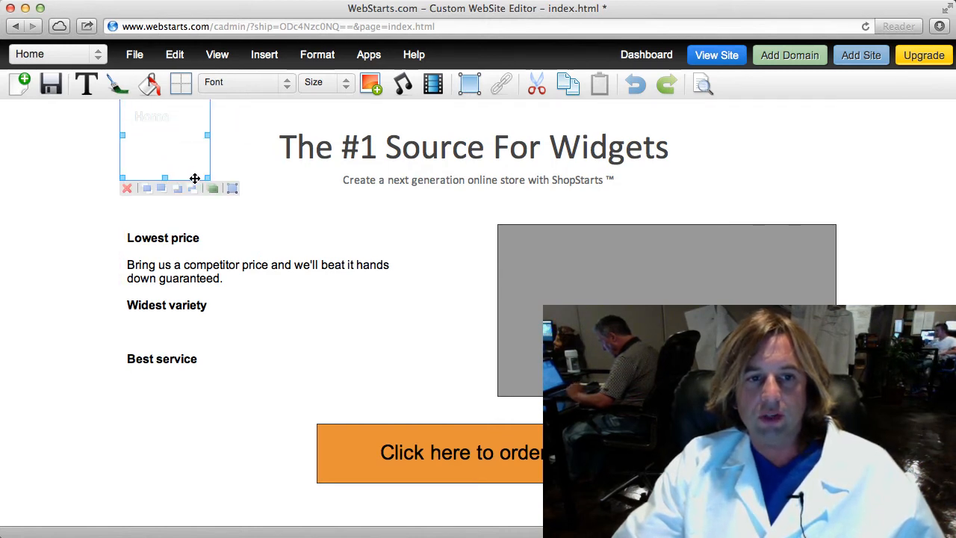
left_click_drag(207, 179, 835, 485)
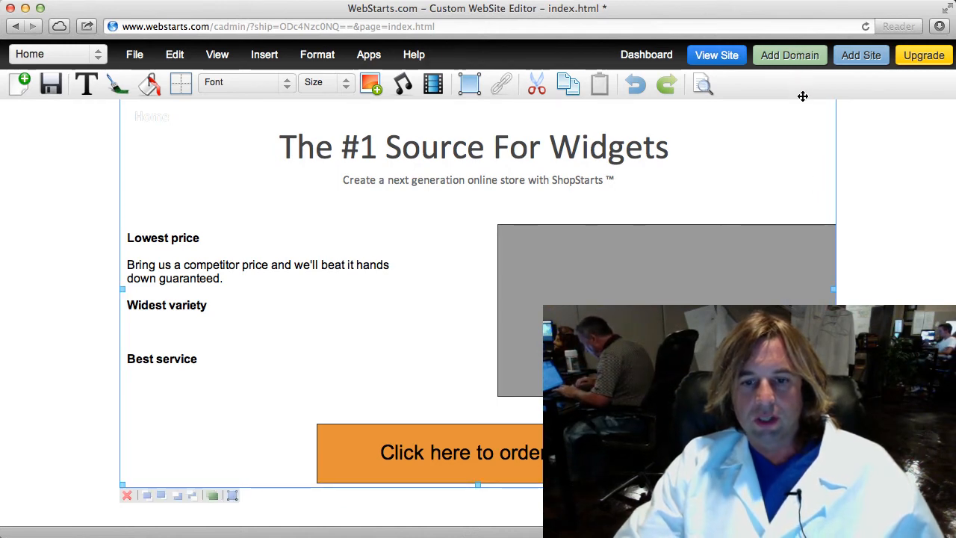
left_click_drag(473, 489, 478, 481)
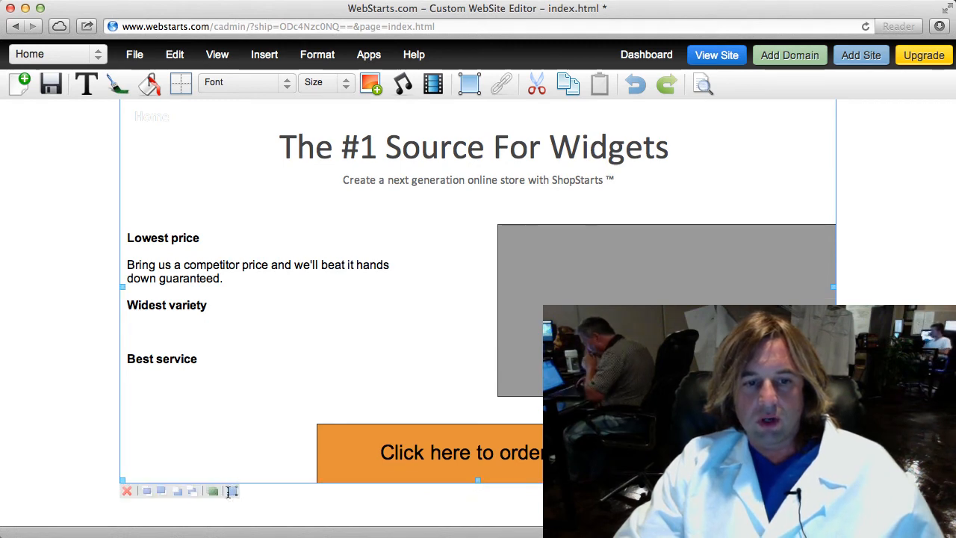
Check the width and height of the large box surrounding the page content.
left_click(232, 491)
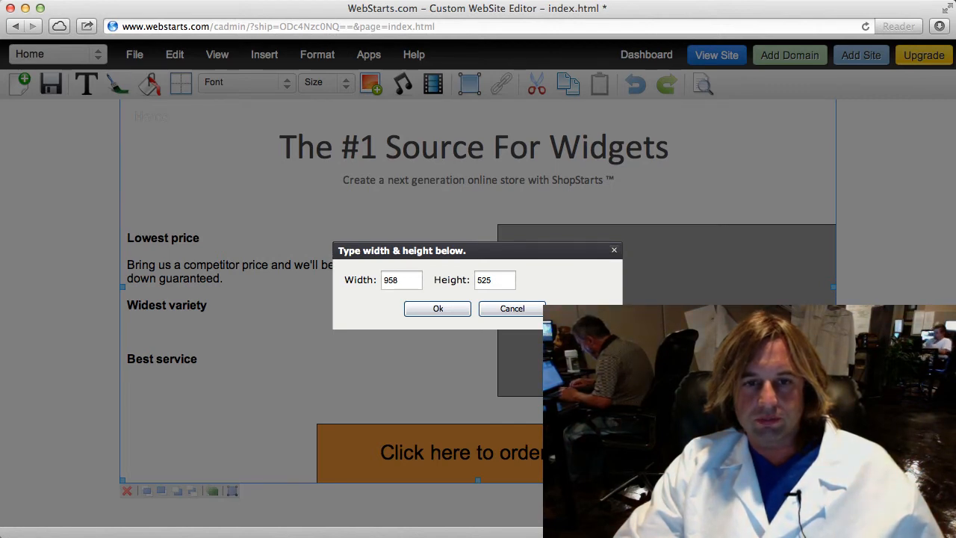
left_click(613, 252)
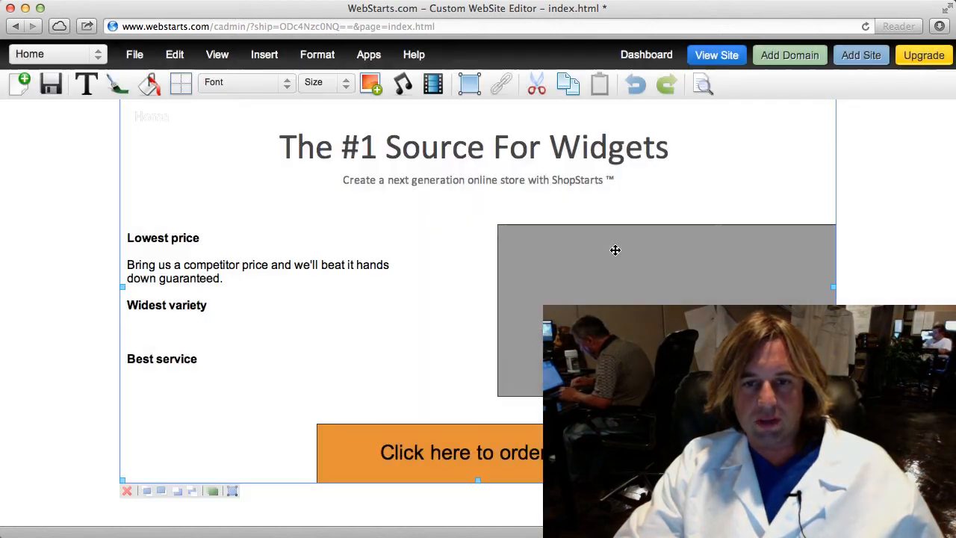
left_click(233, 491)
double_click(486, 278)
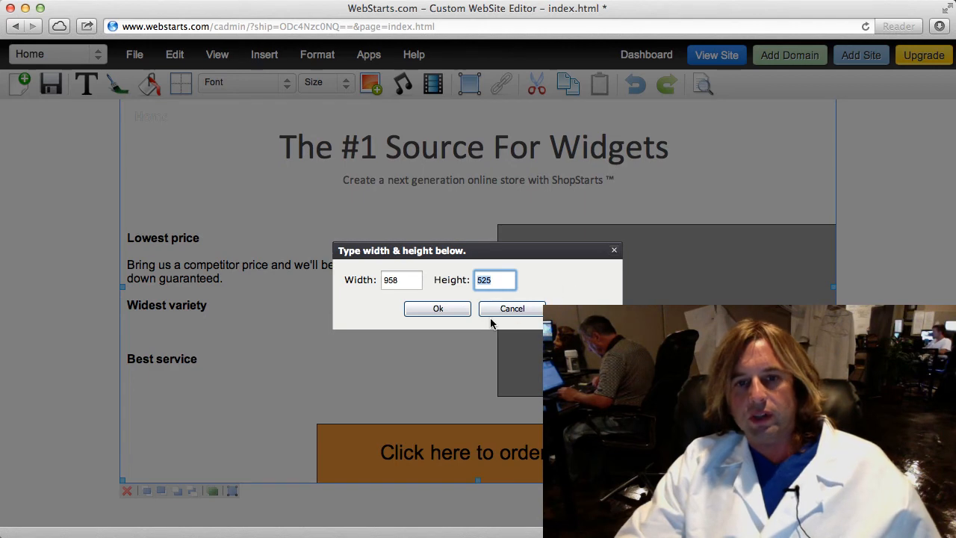
left_click(539, 308)
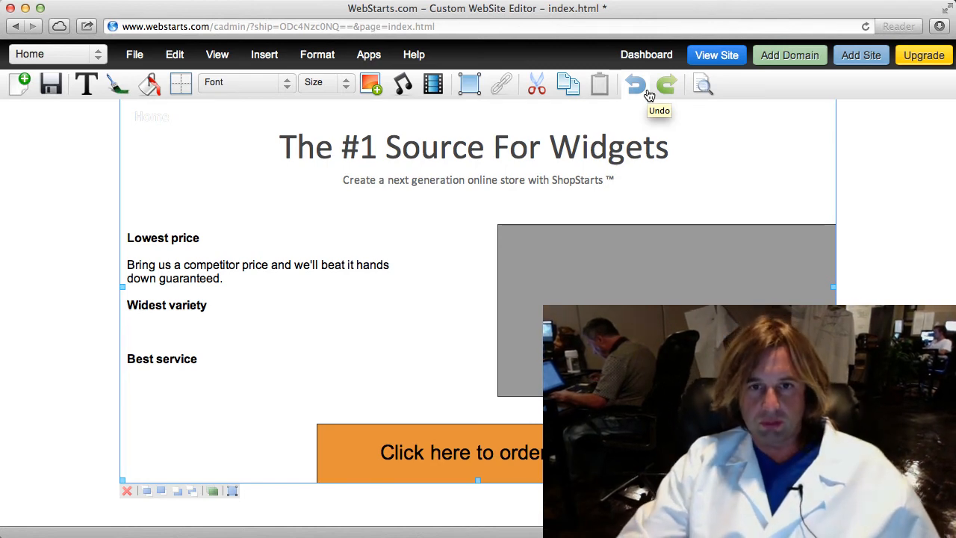
Extend the large surrounding box's lower edge slightly below the orange button.
left_click(866, 300)
left_click(799, 429)
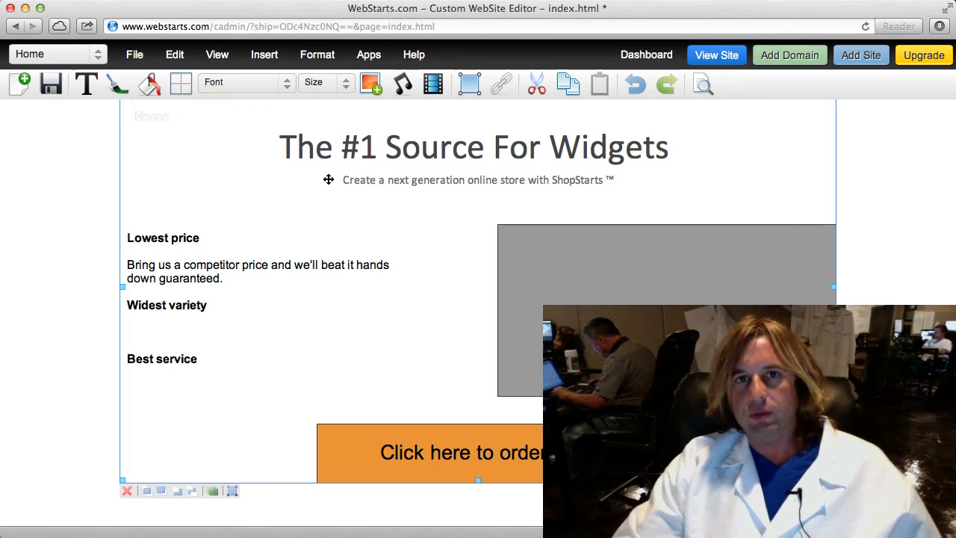
scroll(328, 183, "down", 1)
scroll(328, 183, "up", 2)
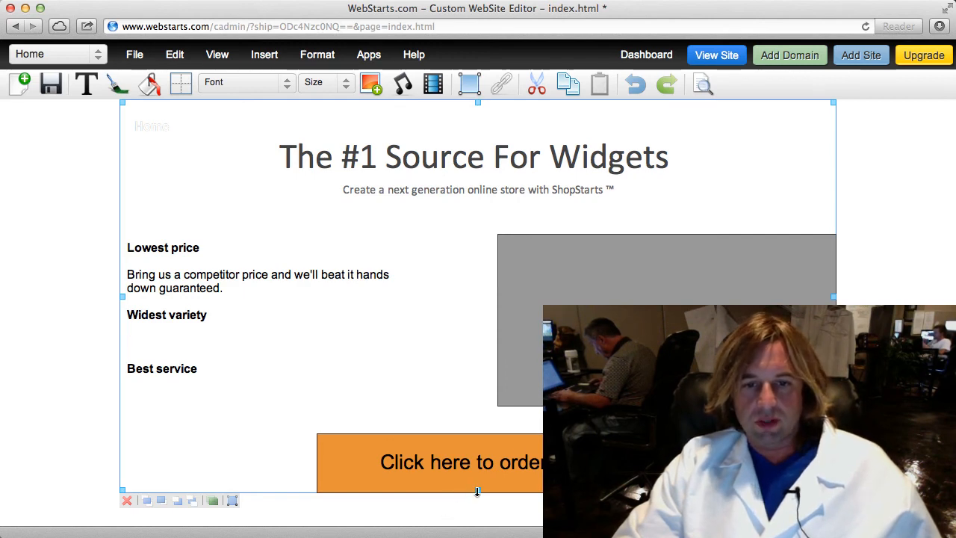
left_click_drag(477, 492, 476, 512)
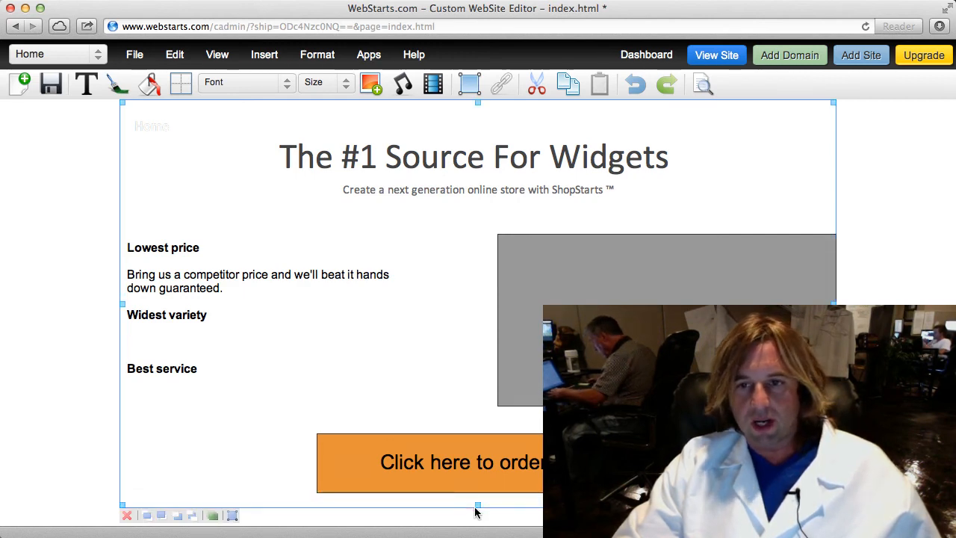
Nudge the grey rectangle left, away from the right edge of the surrounding box.
left_click(635, 347)
key("Left")
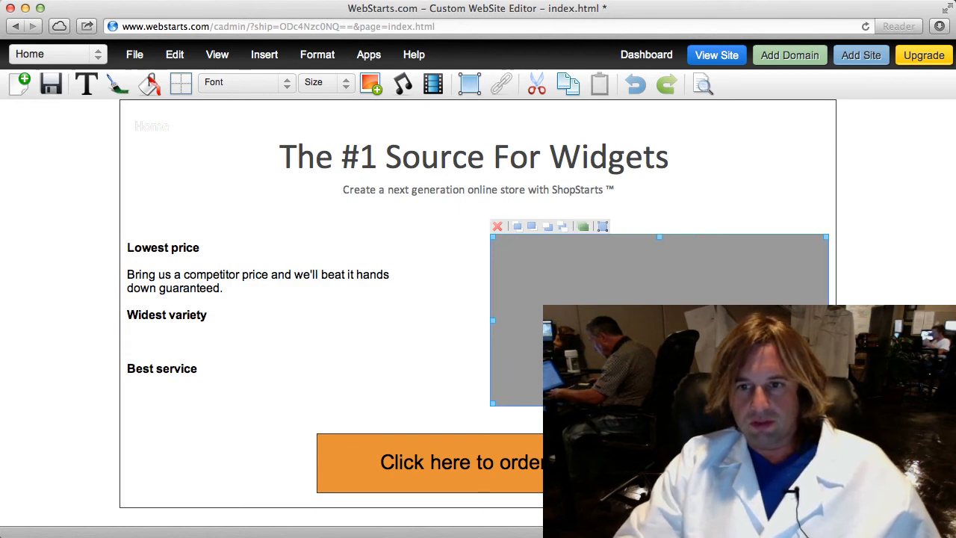
left_click(252, 297)
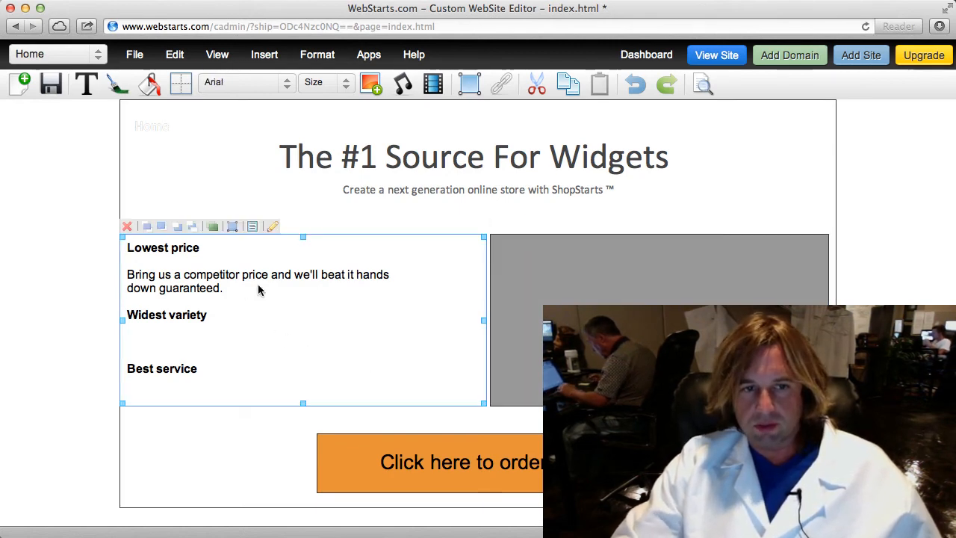
left_click(887, 217)
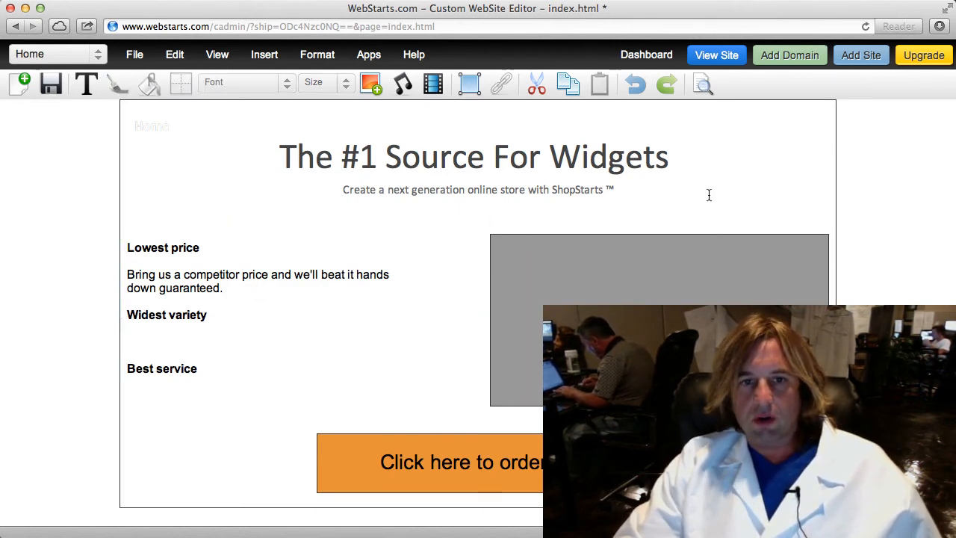
Insert a text box in the upper-right corner of the surrounding box and right-align its text.
left_click(86, 106)
left_click(97, 113)
left_click_drag(256, 127, 691, 118)
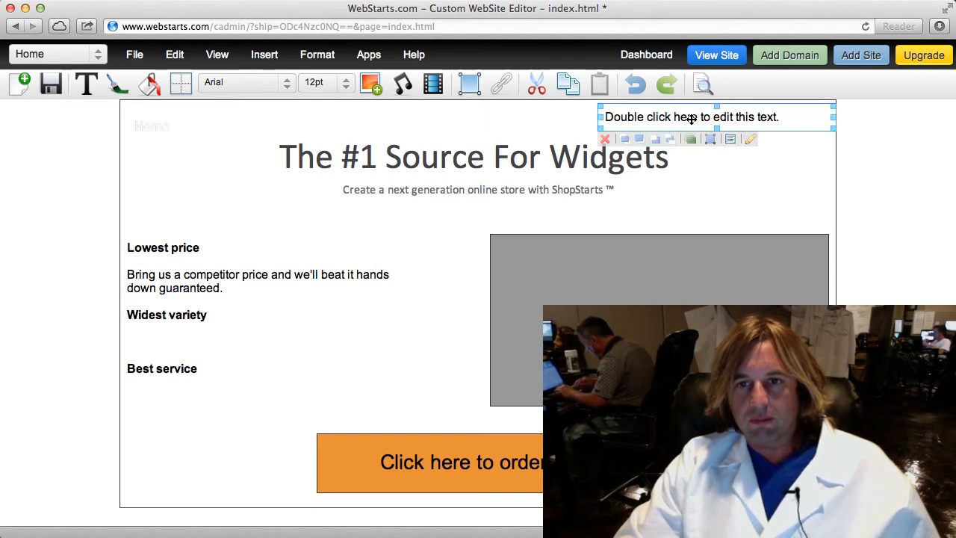
left_click(323, 58)
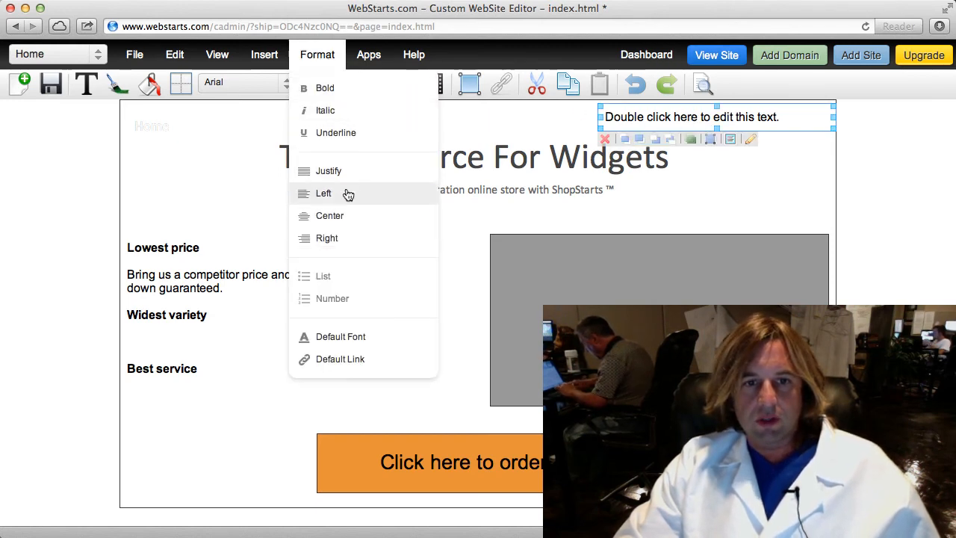
left_click(346, 238)
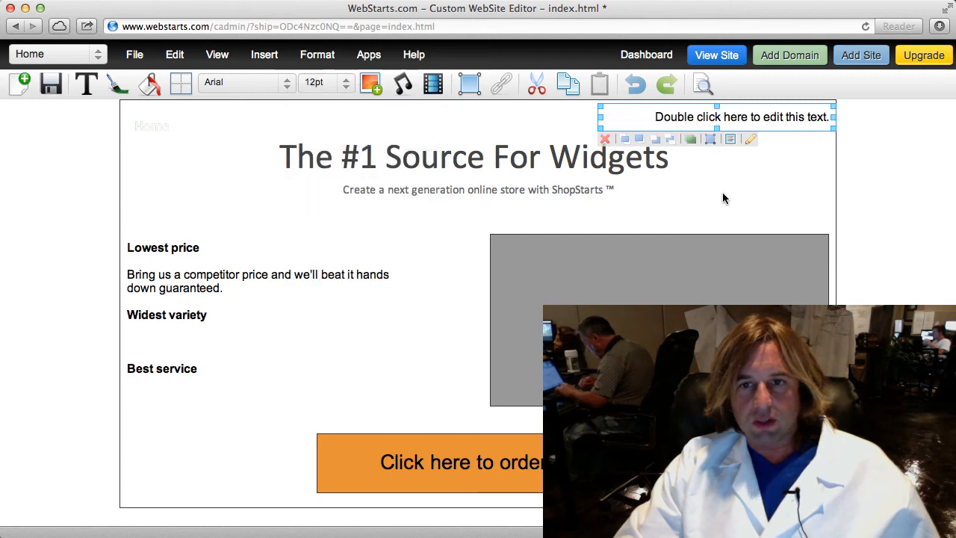
Replace the placeholder text above the headline with a toll-free phone number.
double_click(802, 117)
type("1")
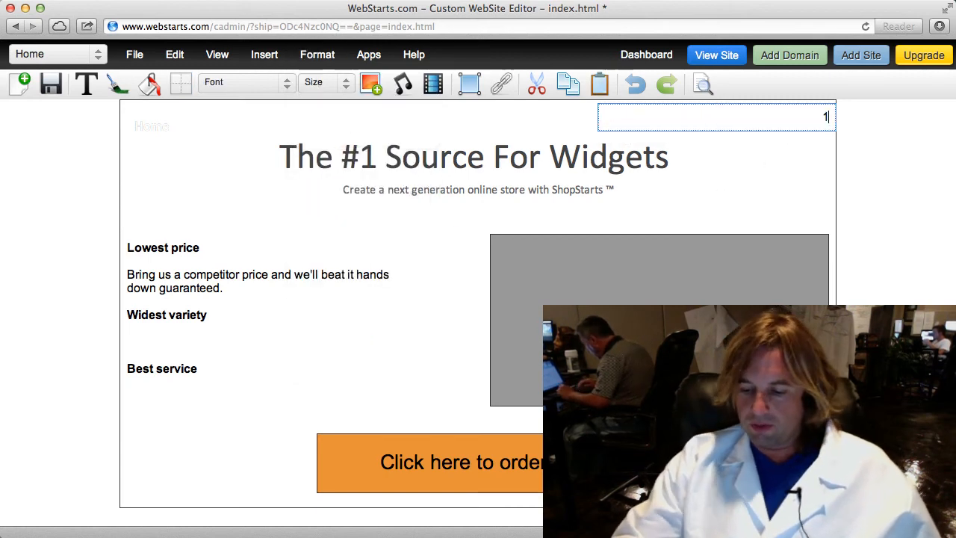
type("-800")
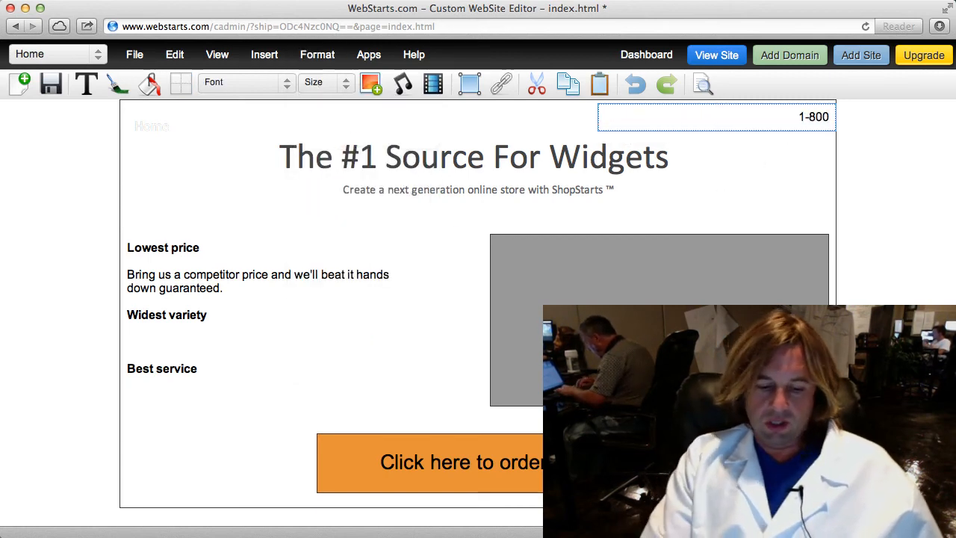
type("-000")
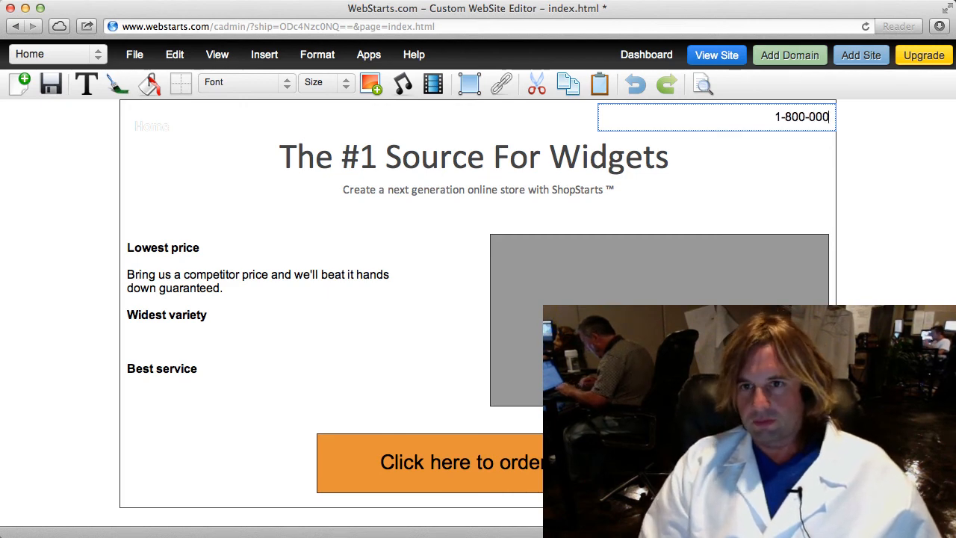
type("-0000")
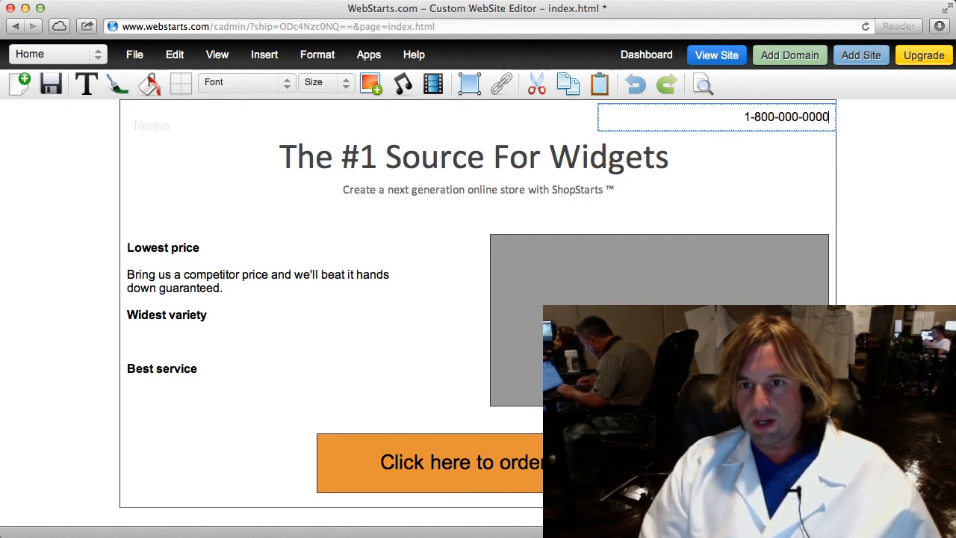
left_click(856, 127)
scroll(750, 131, "down", 2)
scroll(754, 131, "up", 2)
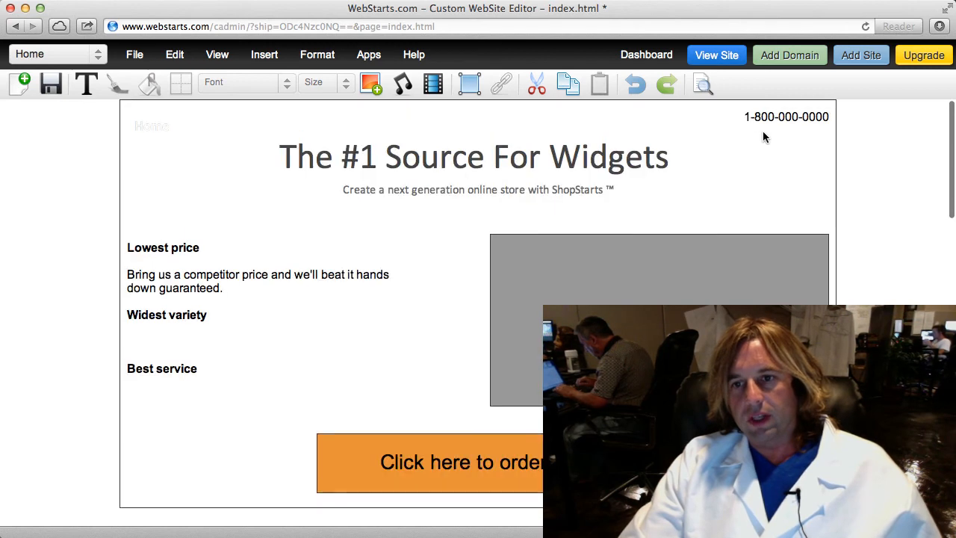
Set the font size of the phone number above the headline to 14pt.
left_click(803, 117)
left_click(633, 153)
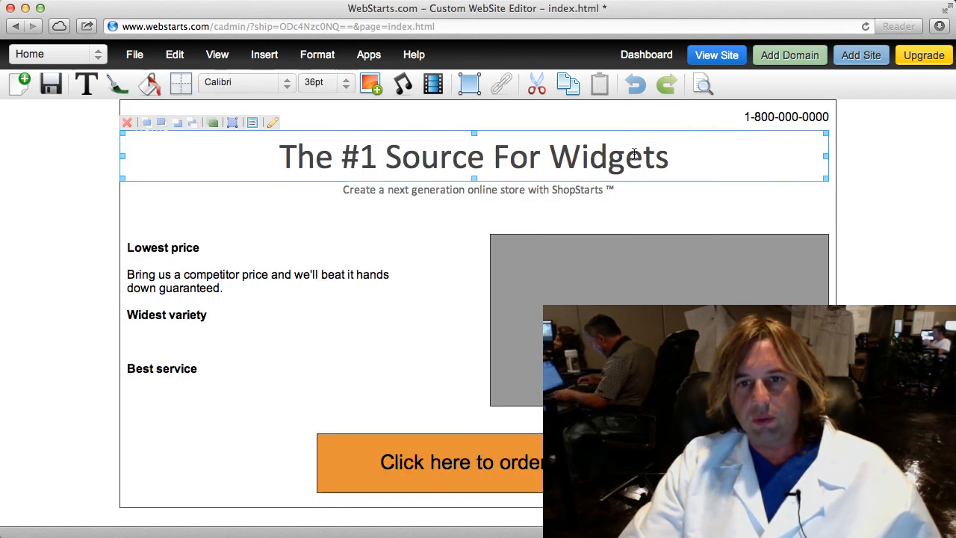
left_click(747, 127)
left_click(347, 84)
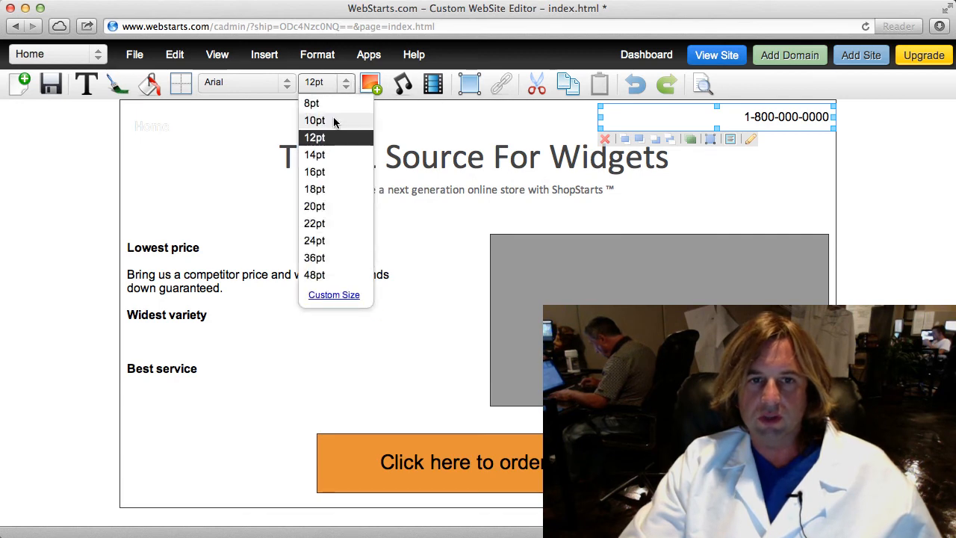
left_click(318, 154)
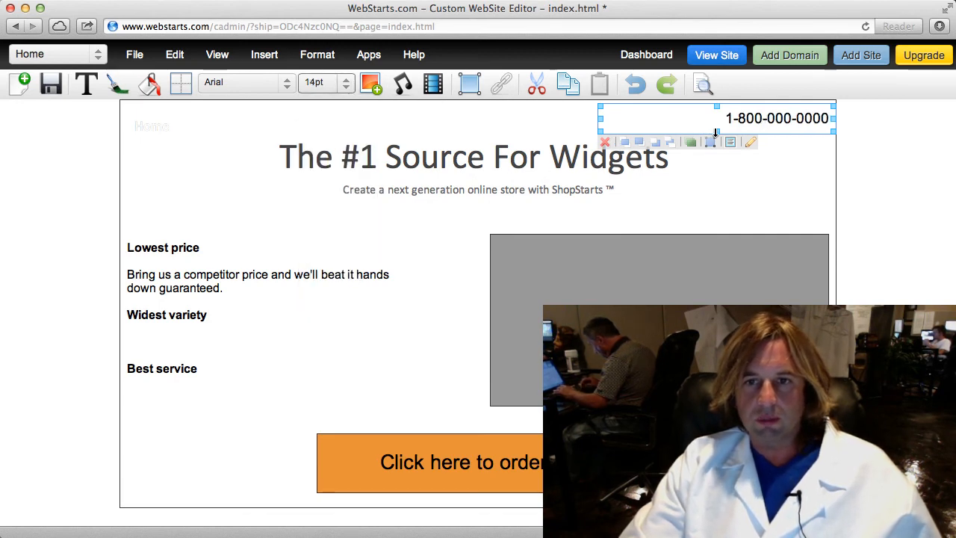
Nudge the phone number's text box slightly left, away from the surrounding box's right edge.
left_click_drag(716, 133, 765, 118)
left_click(893, 132)
left_click(860, 141)
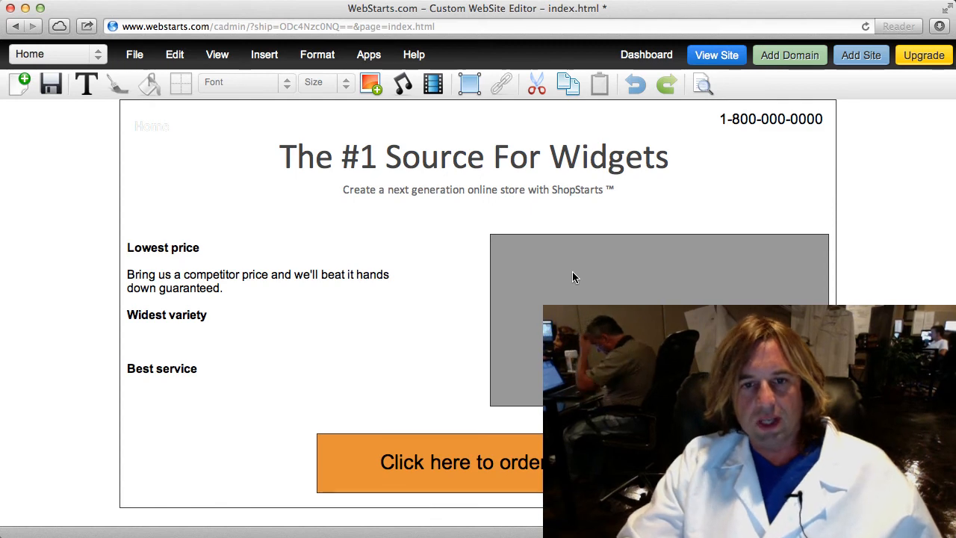
Move the Home navigation menu, the headline and the tagline down to free space along the surrounding box's upper edge.
left_click_drag(163, 125, 164, 155)
left_click(389, 167)
left_click(397, 190, "shift")
left_click_drag(420, 177, 419, 194)
left_click(286, 126)
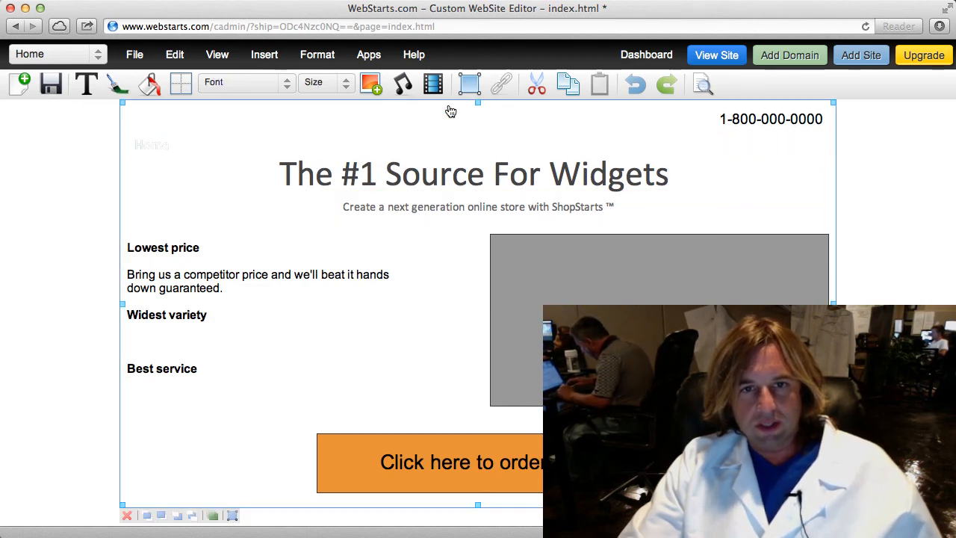
Insert a shape in the surrounding box's upper-left corner and resize it into a wide, flat rectangle above the navigation menu.
left_click(469, 84)
left_click_drag(175, 128, 144, 127)
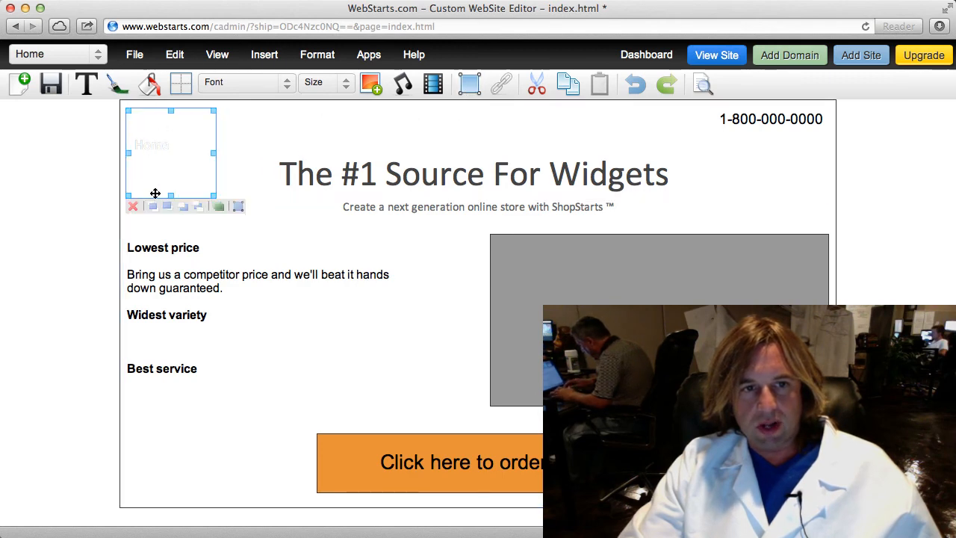
left_click_drag(171, 197, 271, 121)
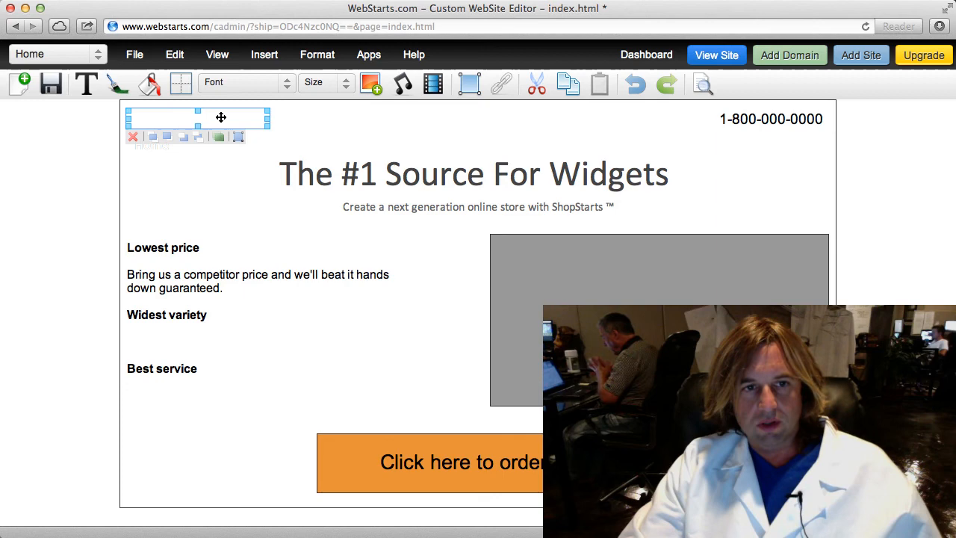
Fill the flat rectangle in the upper-left corner with light blue.
left_click(149, 84)
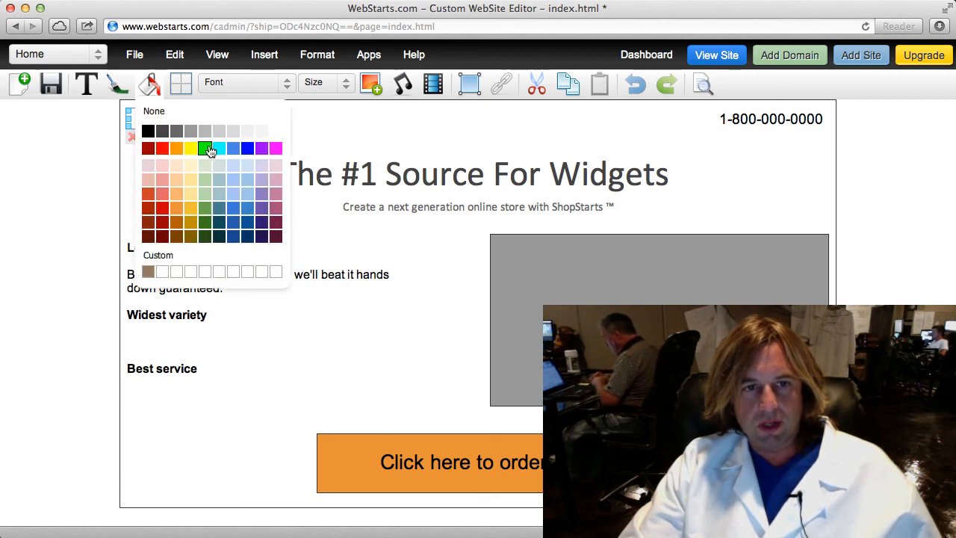
left_click(235, 166)
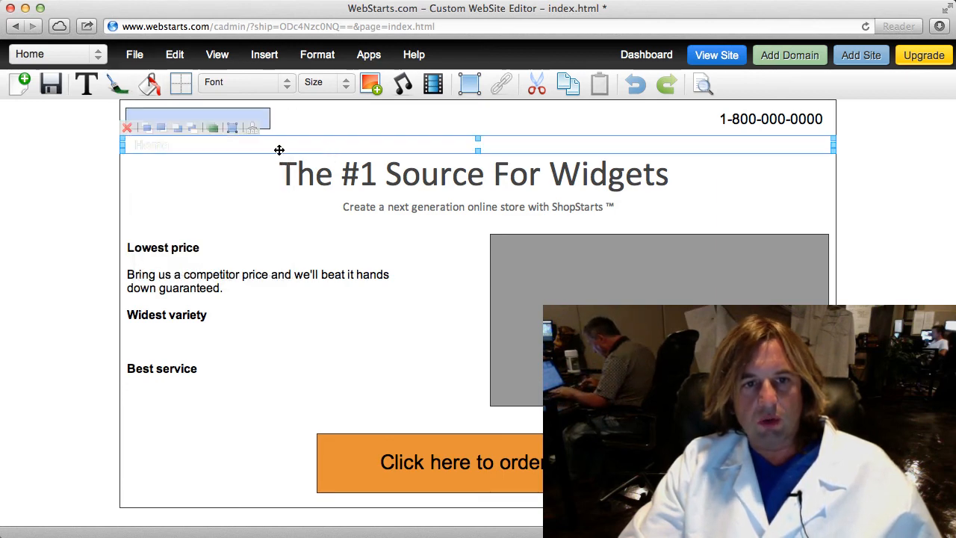
left_click(319, 127)
left_click(254, 124)
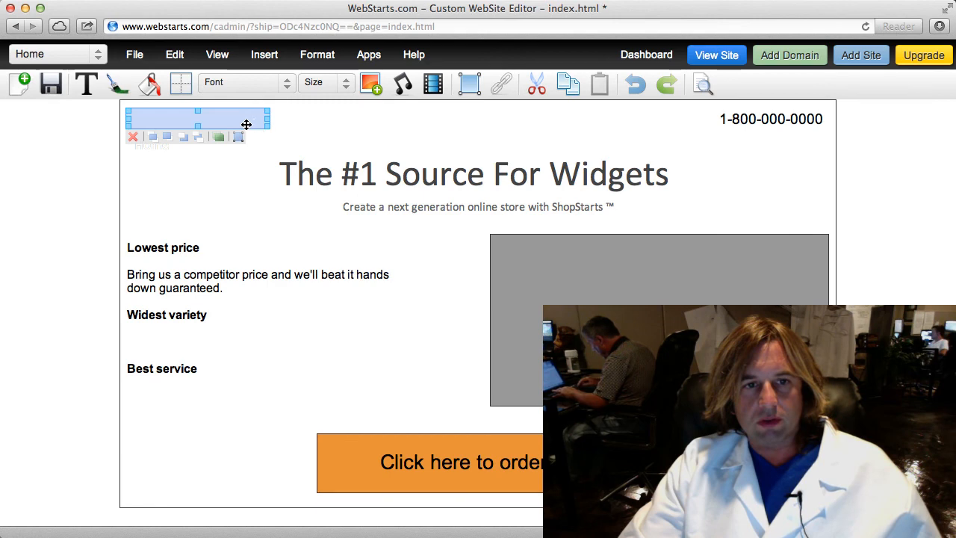
Remove the light blue rectangle's outline by applying the No Border stroke.
left_click(181, 84)
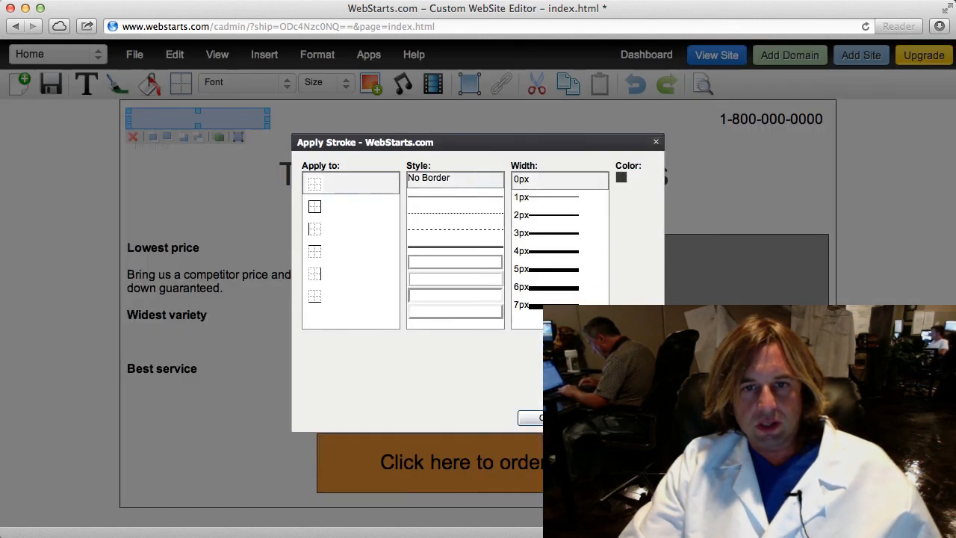
left_click(552, 418)
left_click(471, 151)
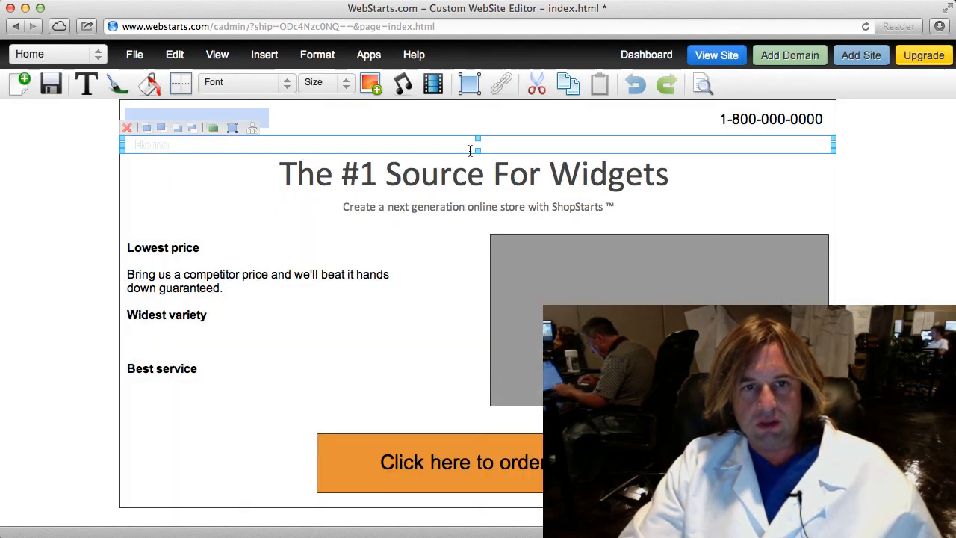
Insert a text box near the light blue rectangle and replace its placeholder text with "Logo".
left_click(336, 131)
left_click(86, 83)
left_click(105, 115)
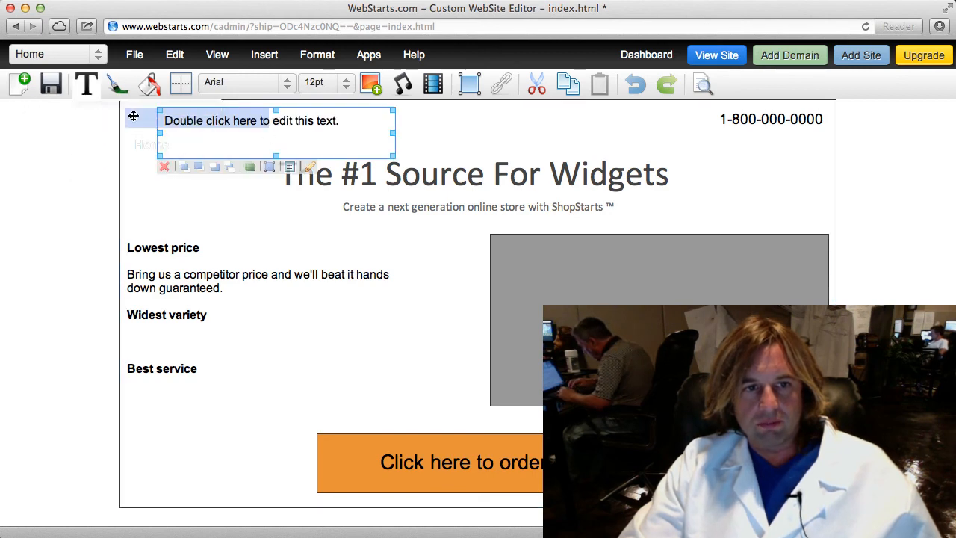
double_click(211, 122)
triple_click(217, 123)
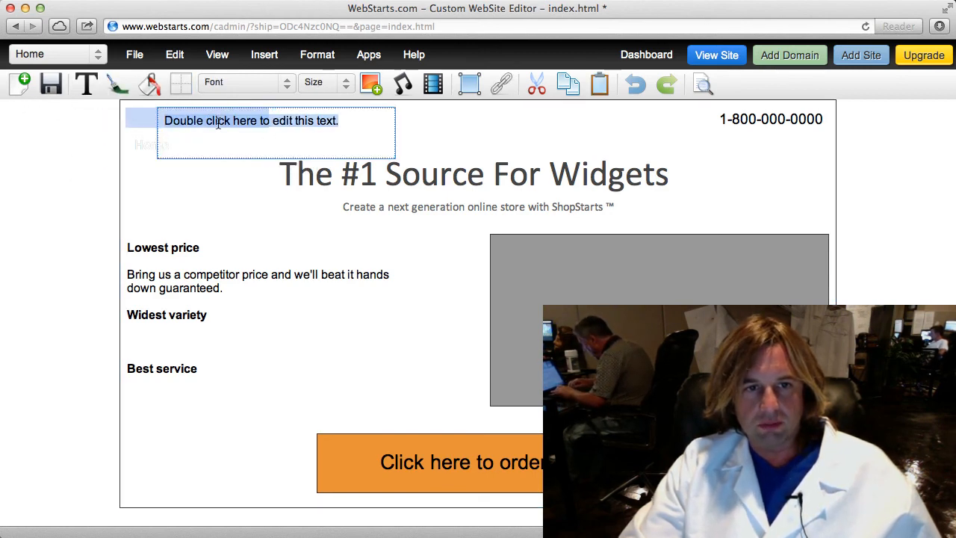
type("Logo")
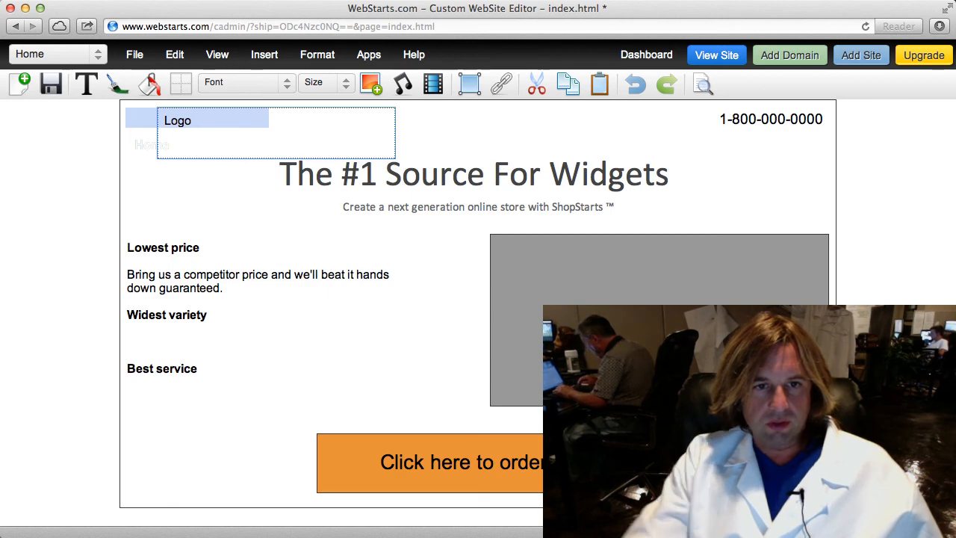
Shrink the "Logo" text box, position it over the light blue rectangle and make the rectangle slightly taller.
left_click(158, 127)
left_click(162, 125)
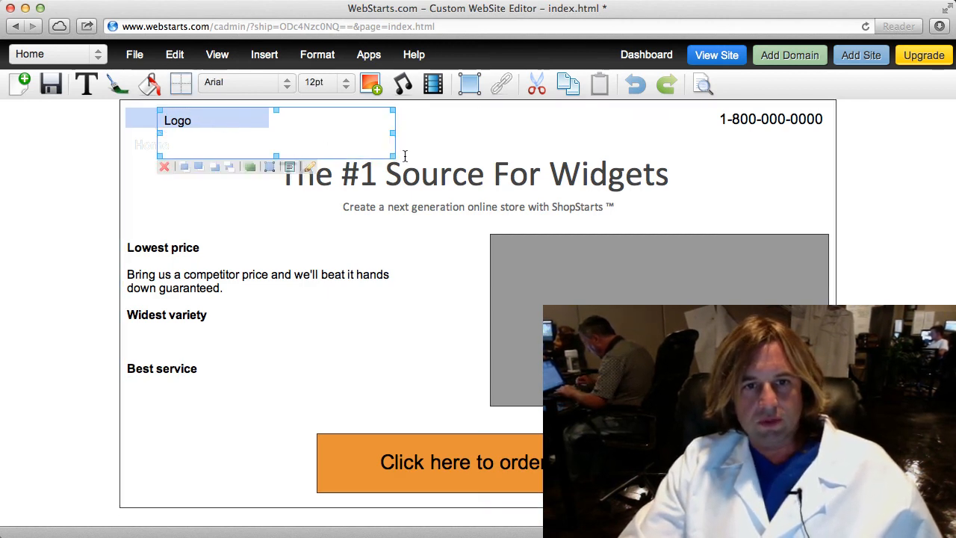
left_click_drag(395, 158, 197, 134)
left_click(222, 125)
double_click(156, 123)
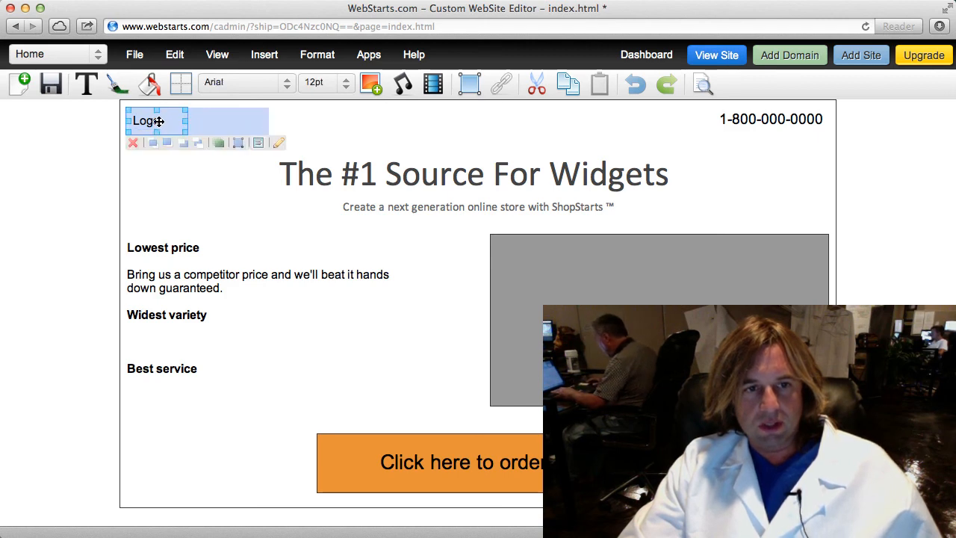
left_click(287, 133)
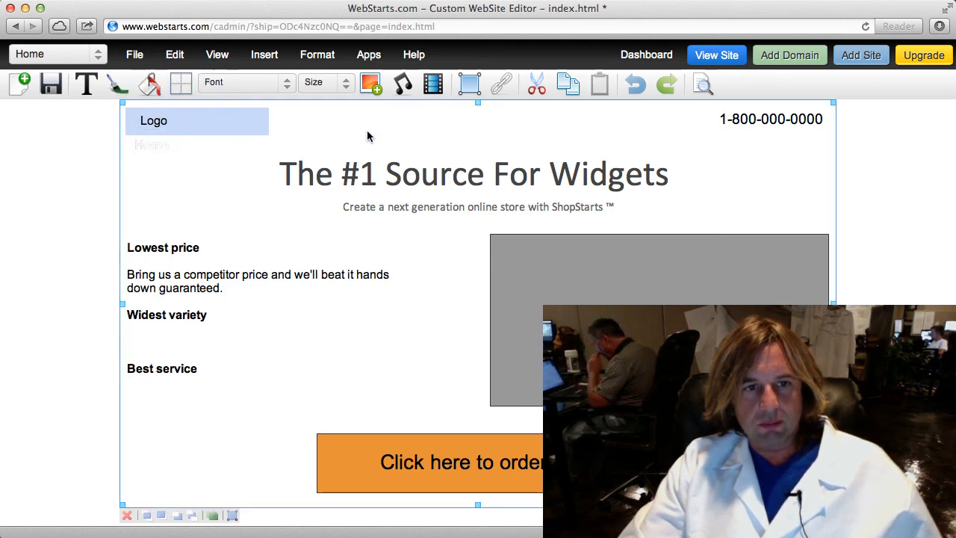
Nudge the Home navigation menu and the headline slightly down, away from the logo placeholder.
left_click(166, 153)
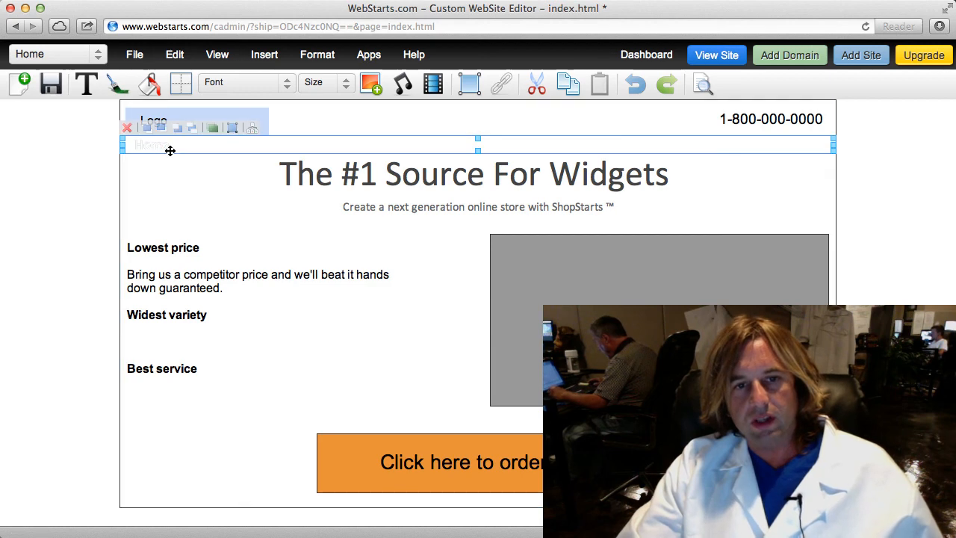
left_click_drag(171, 151, 171, 158)
left_click(420, 177)
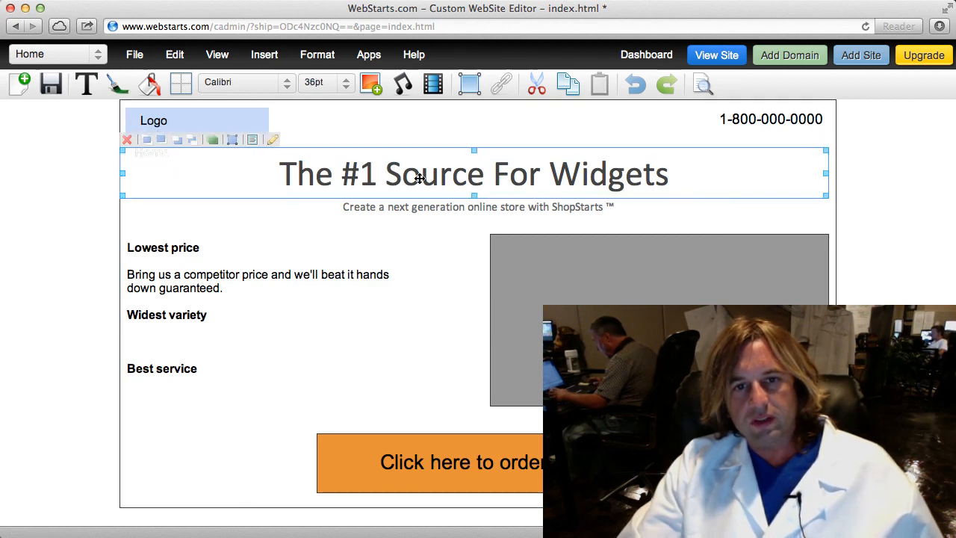
left_click_drag(410, 180, 405, 181)
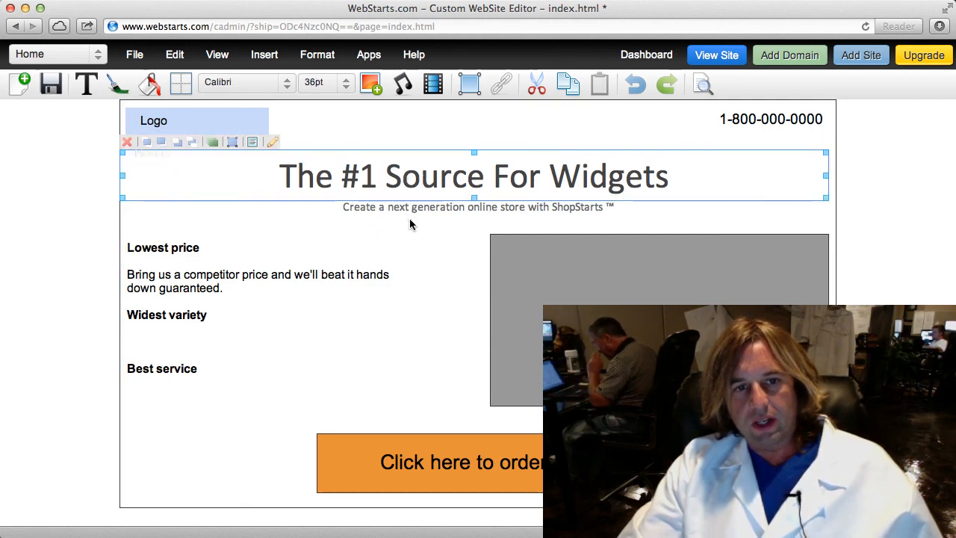
left_click(409, 218)
left_click(866, 219)
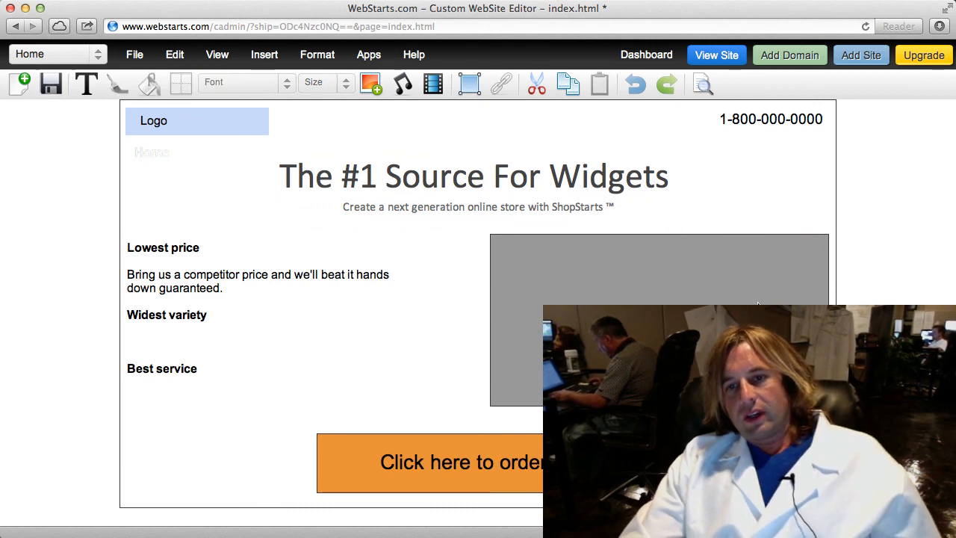
left_click(724, 329)
left_click(305, 292)
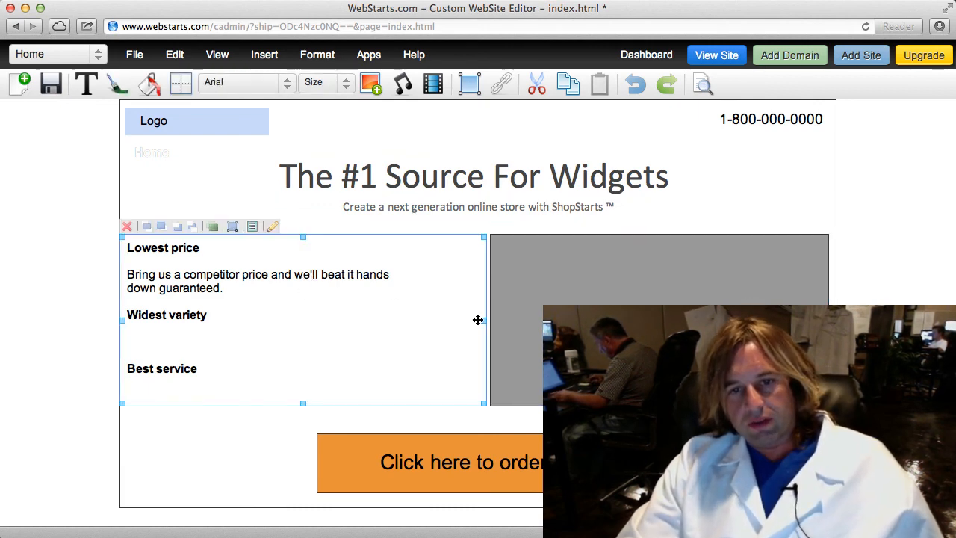
left_click(886, 259)
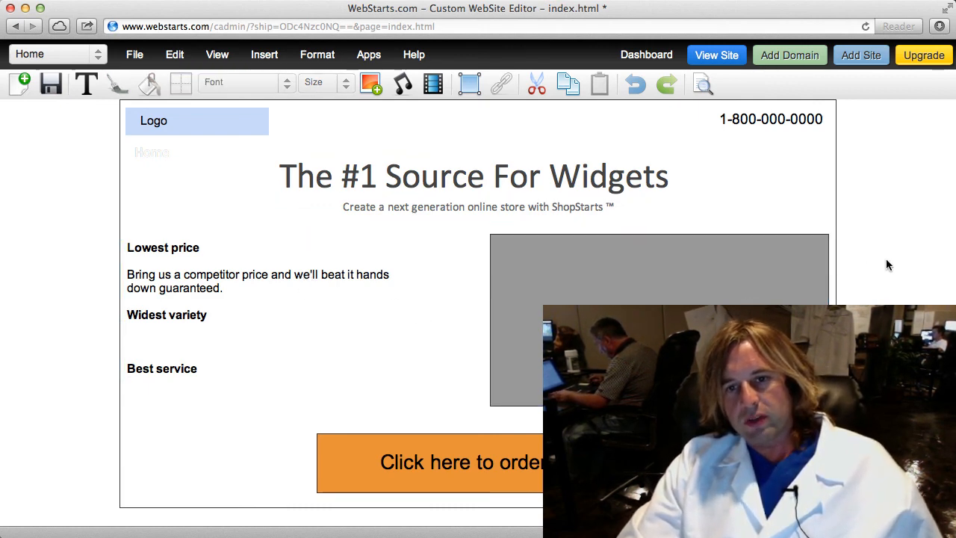